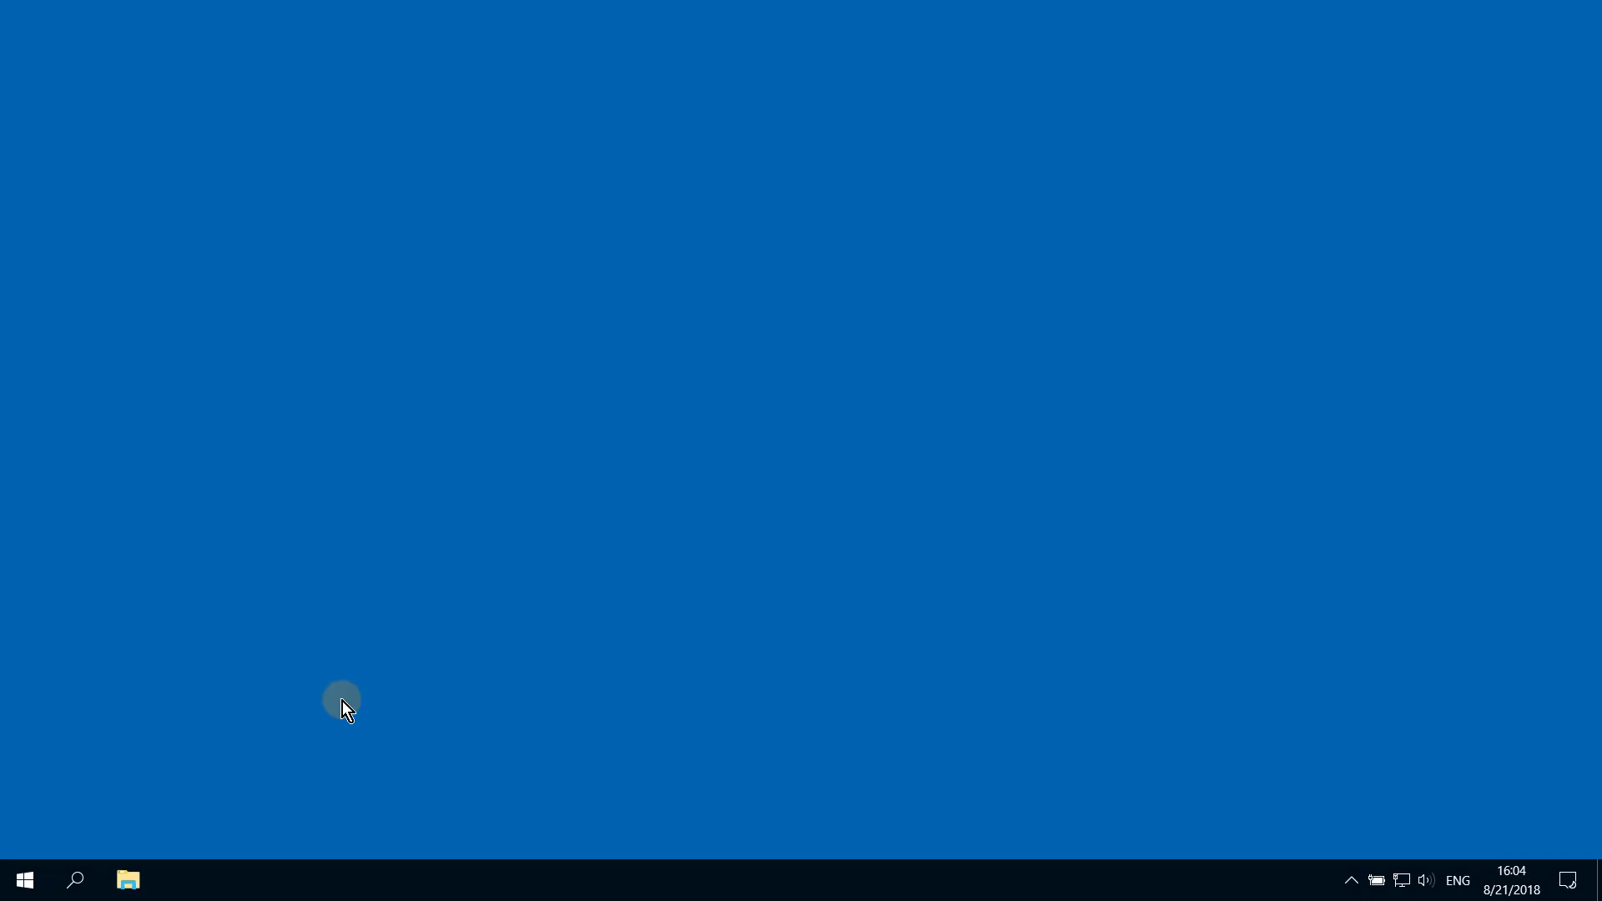
# Run TRUMPF License Expert from the TRUMPF program folder as administrator and allow it to make changes to the device
pyautogui.click(33, 880)
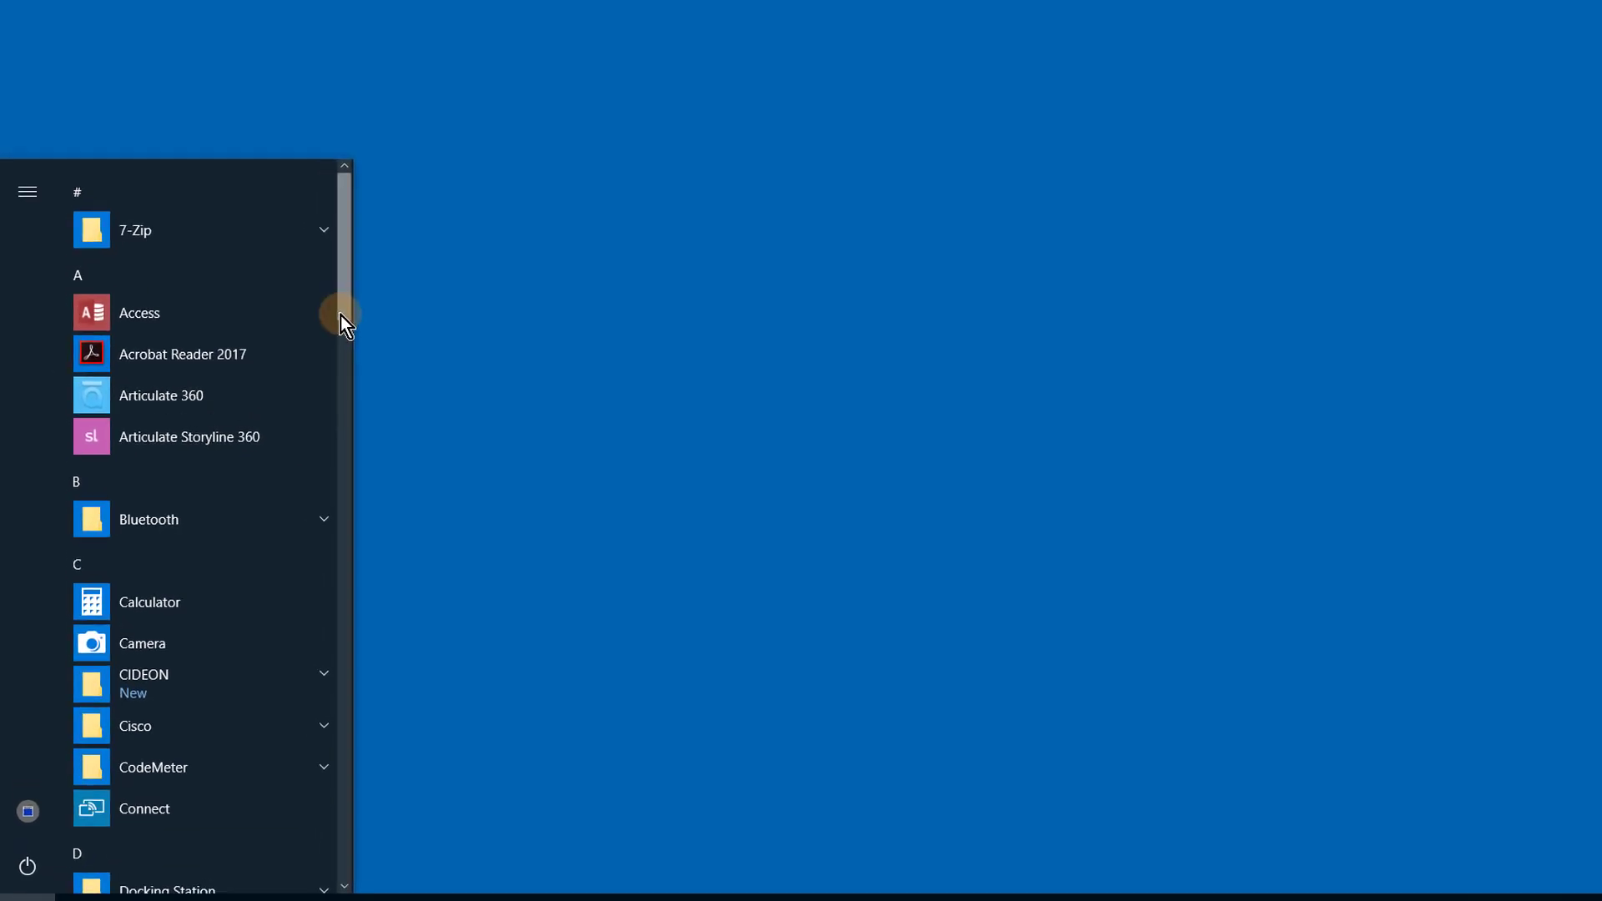
pyautogui.moveTo(314, 323); pyautogui.dragTo(368, 849)
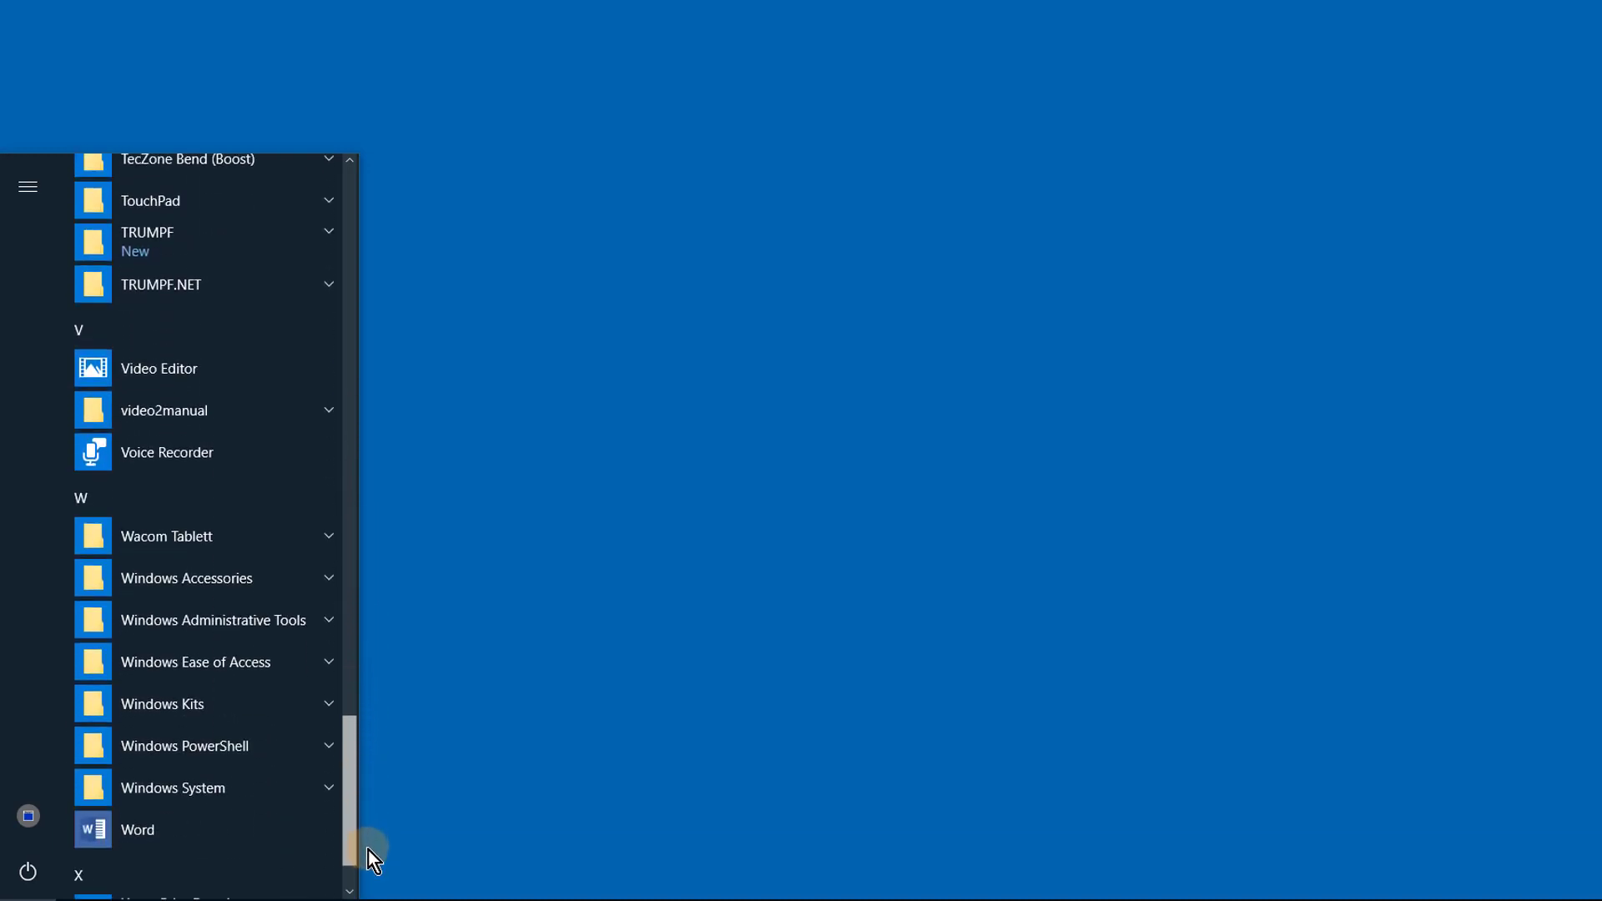
pyautogui.click(327, 240)
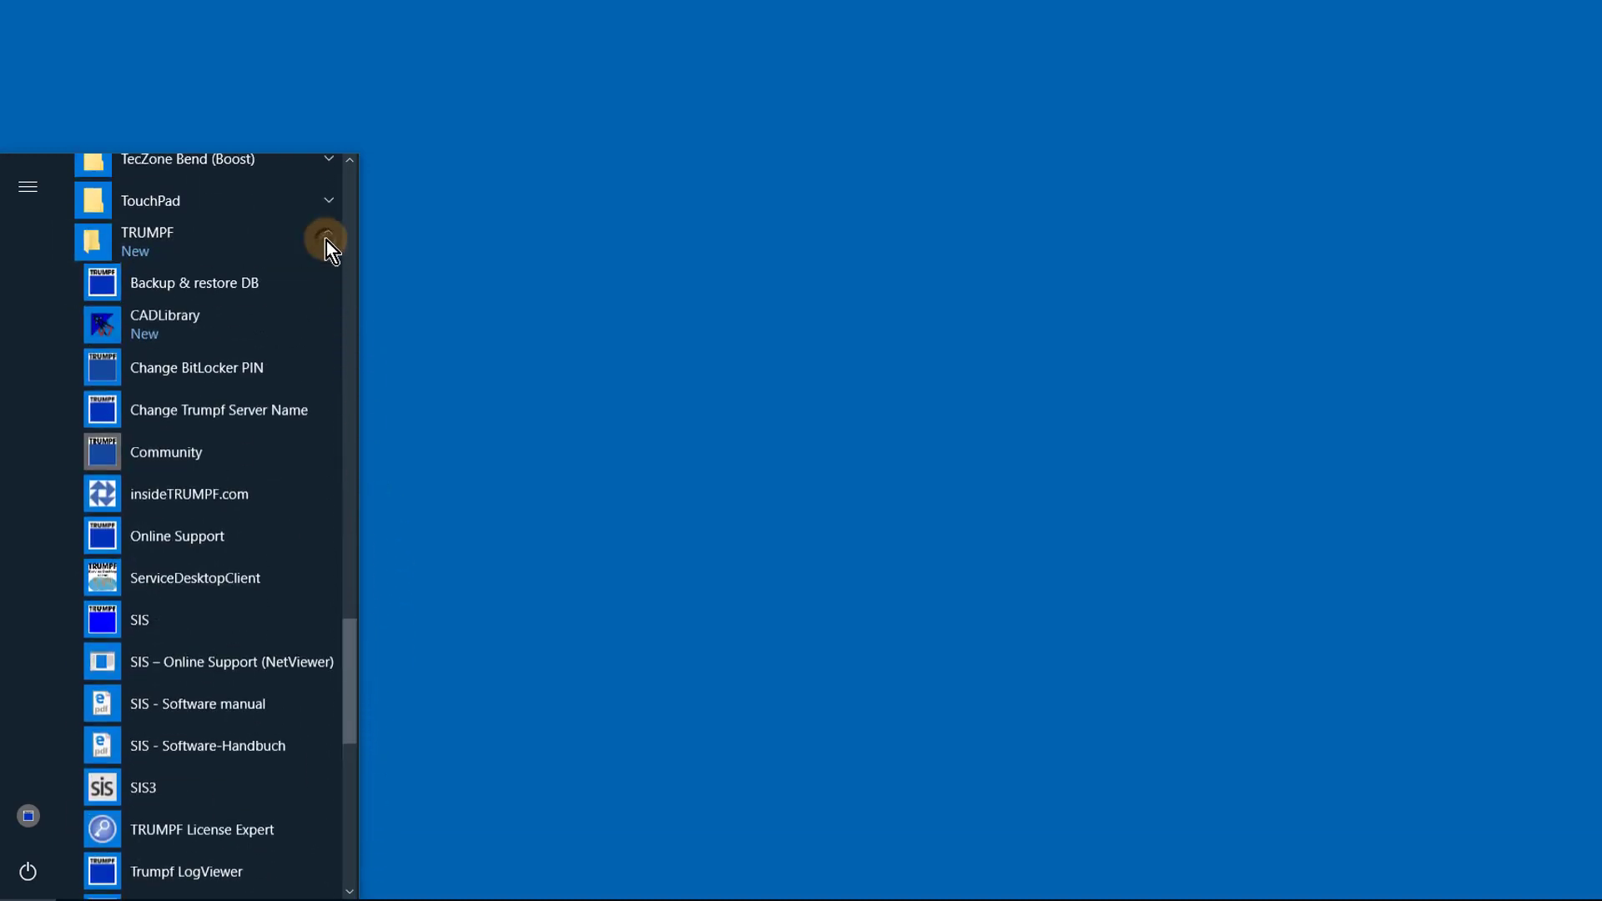
pyautogui.moveTo(350, 633); pyautogui.dragTo(347, 702)
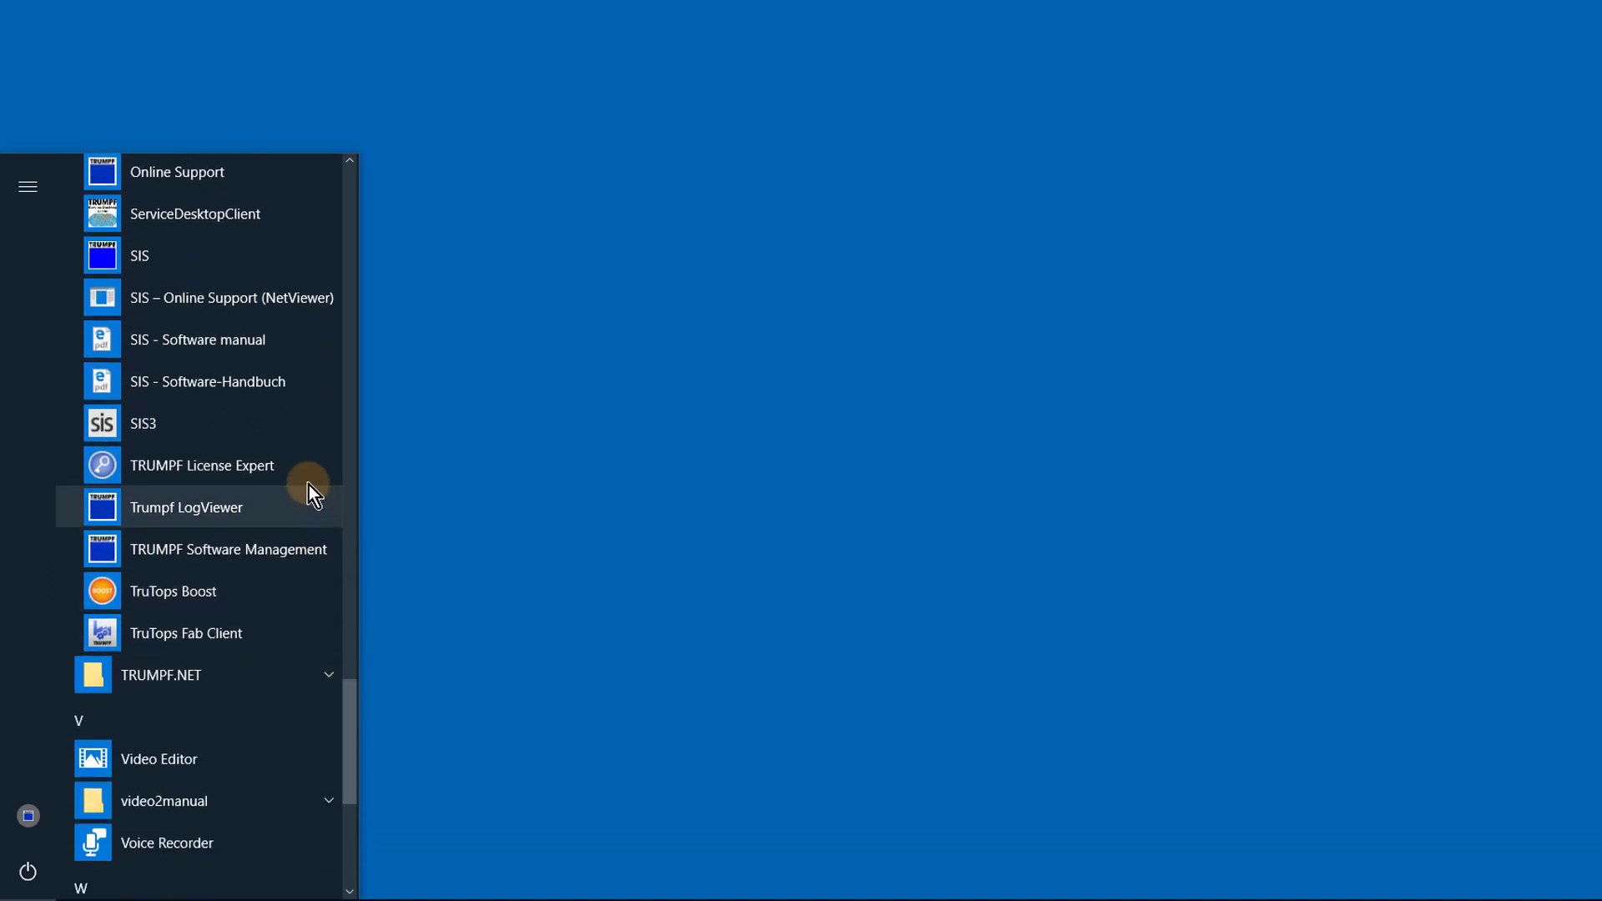
pyautogui.rightClick(293, 468)
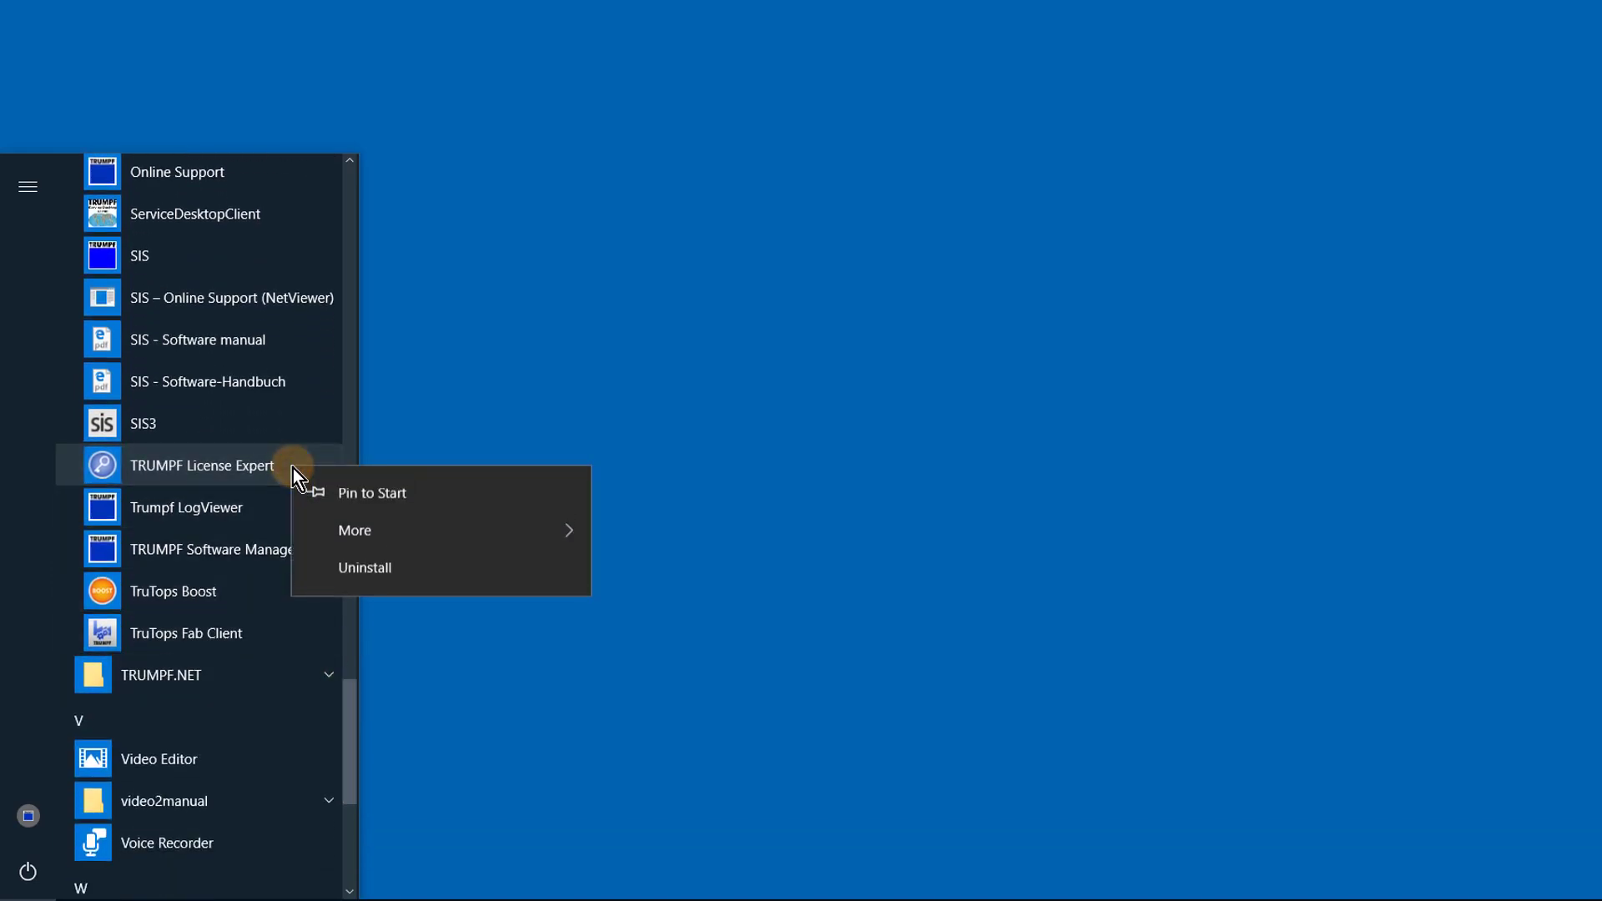
pyautogui.moveTo(434, 535)
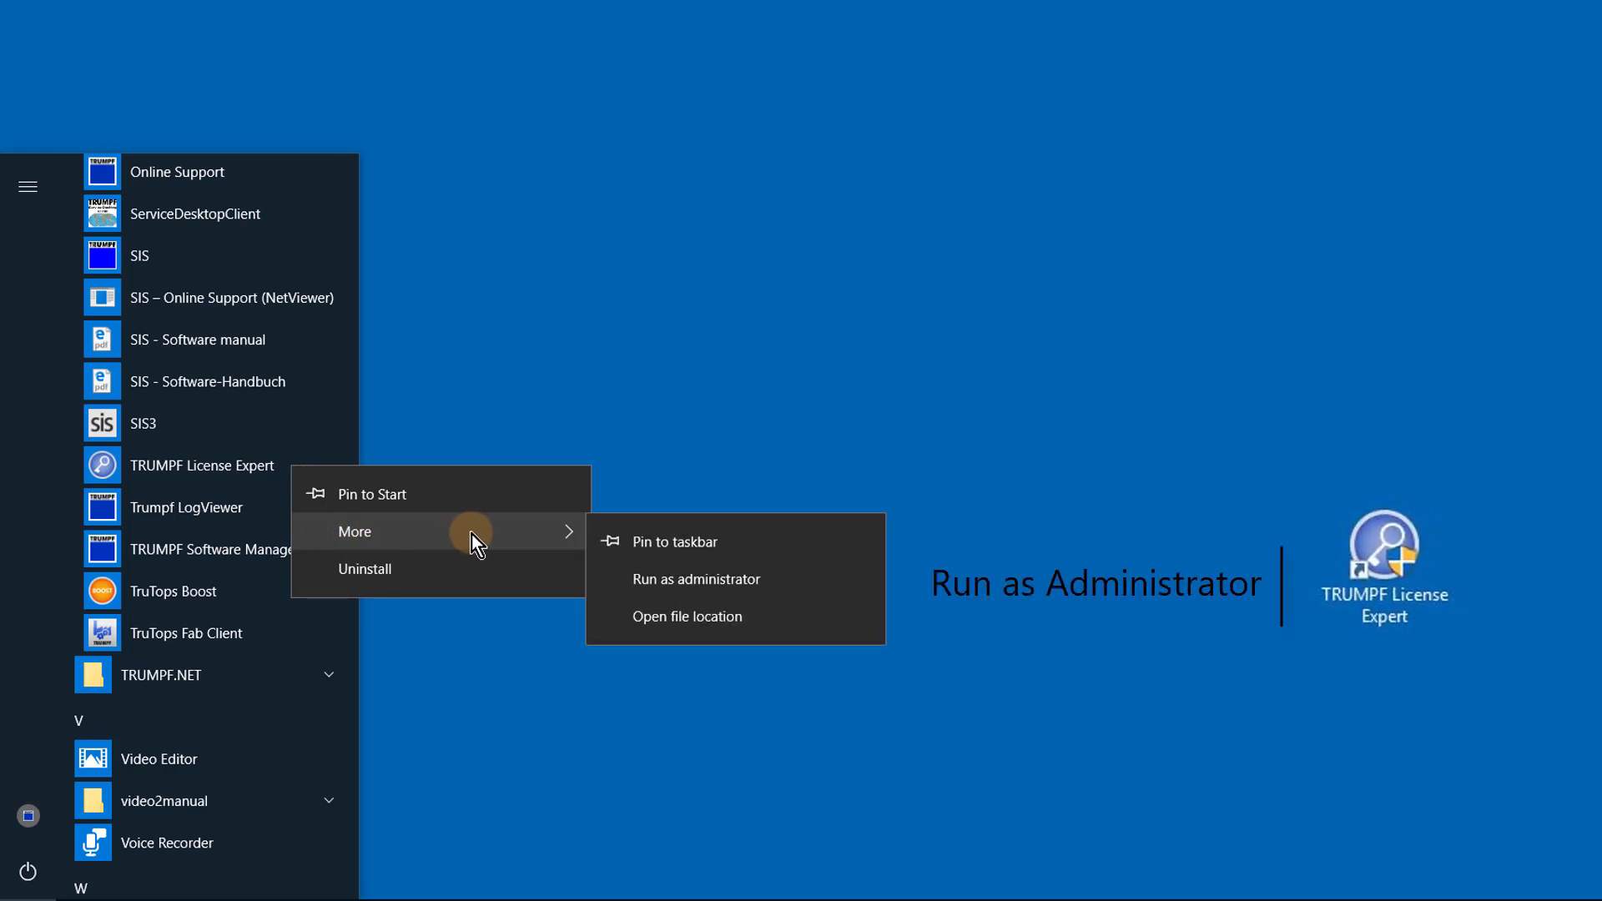
pyautogui.click(782, 582)
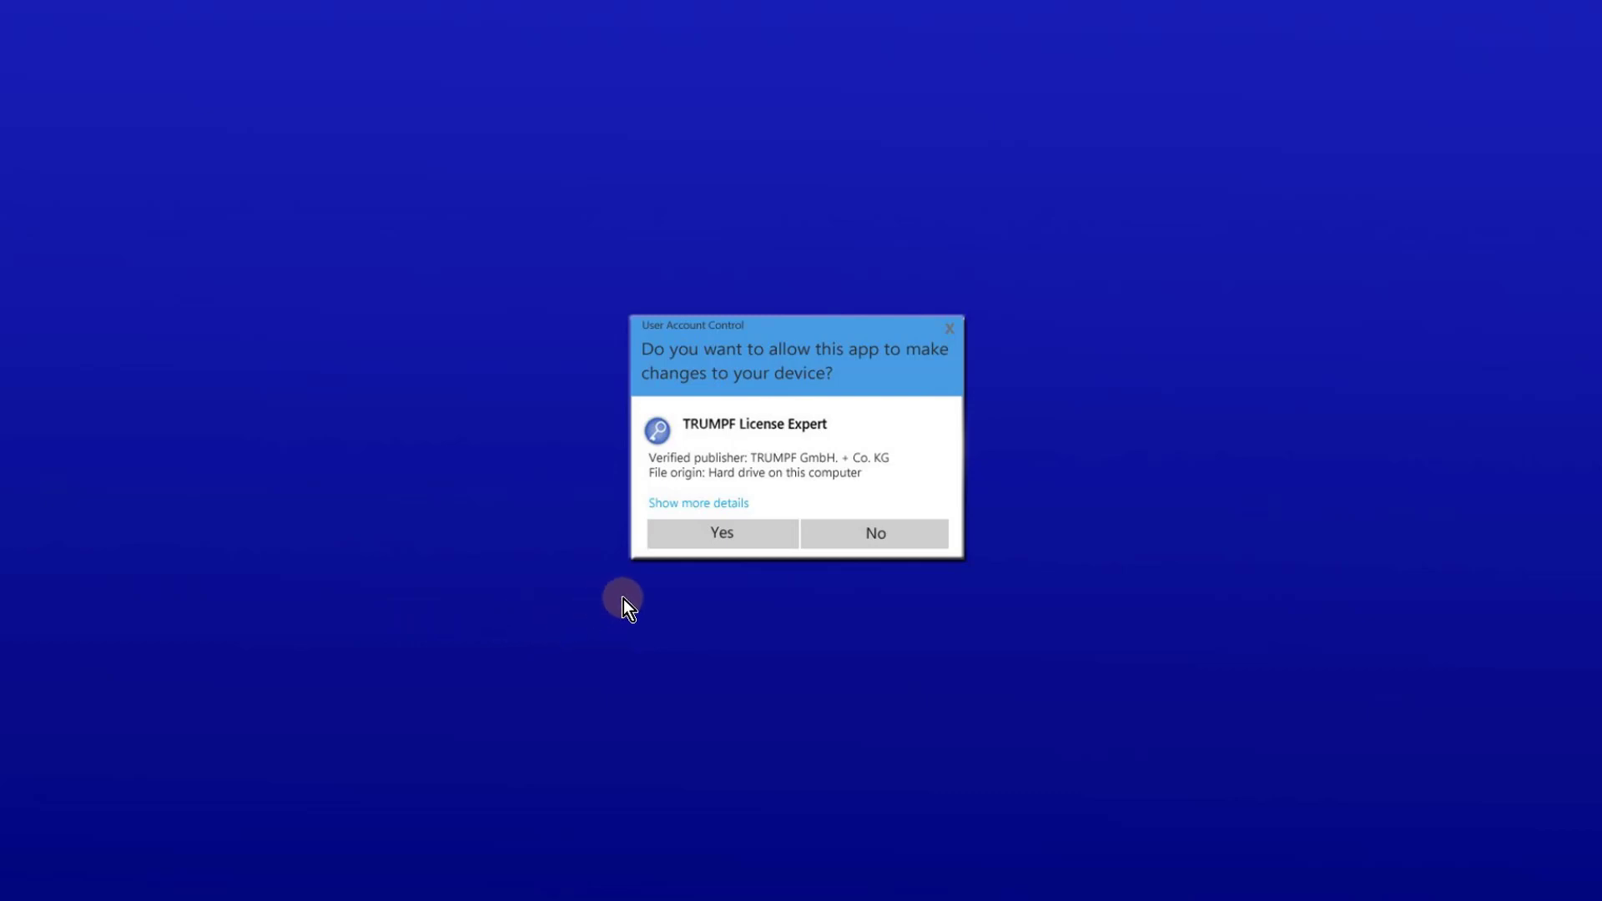
pyautogui.click(723, 534)
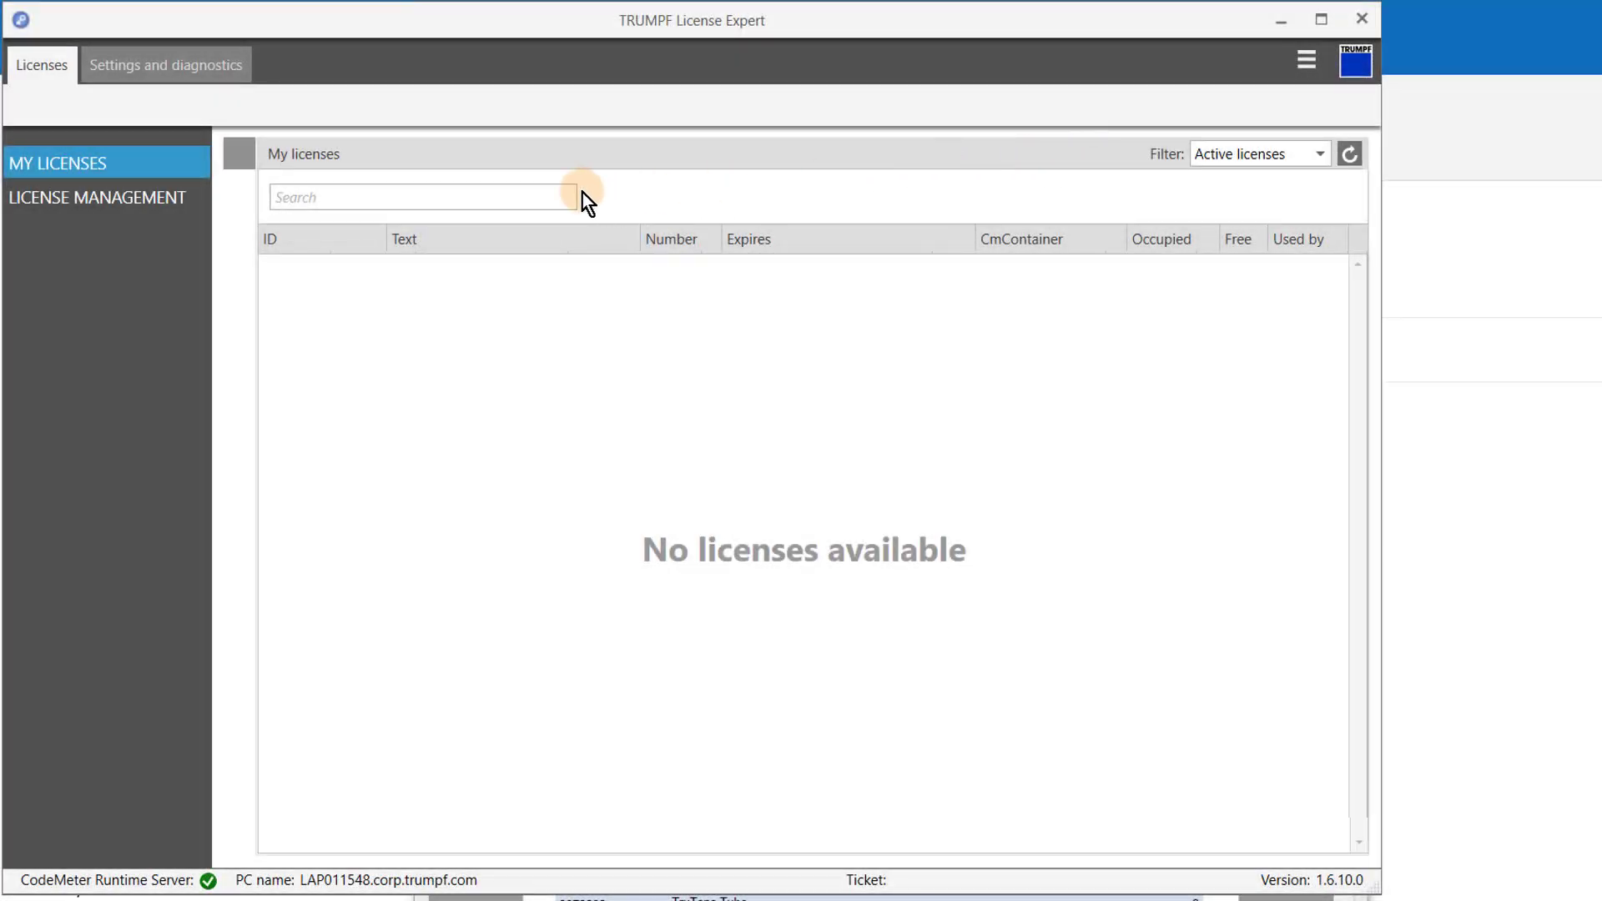
# Paste the TRUMPF license ticket into the ticket field of the license management page and save it
pyautogui.click(188, 200)
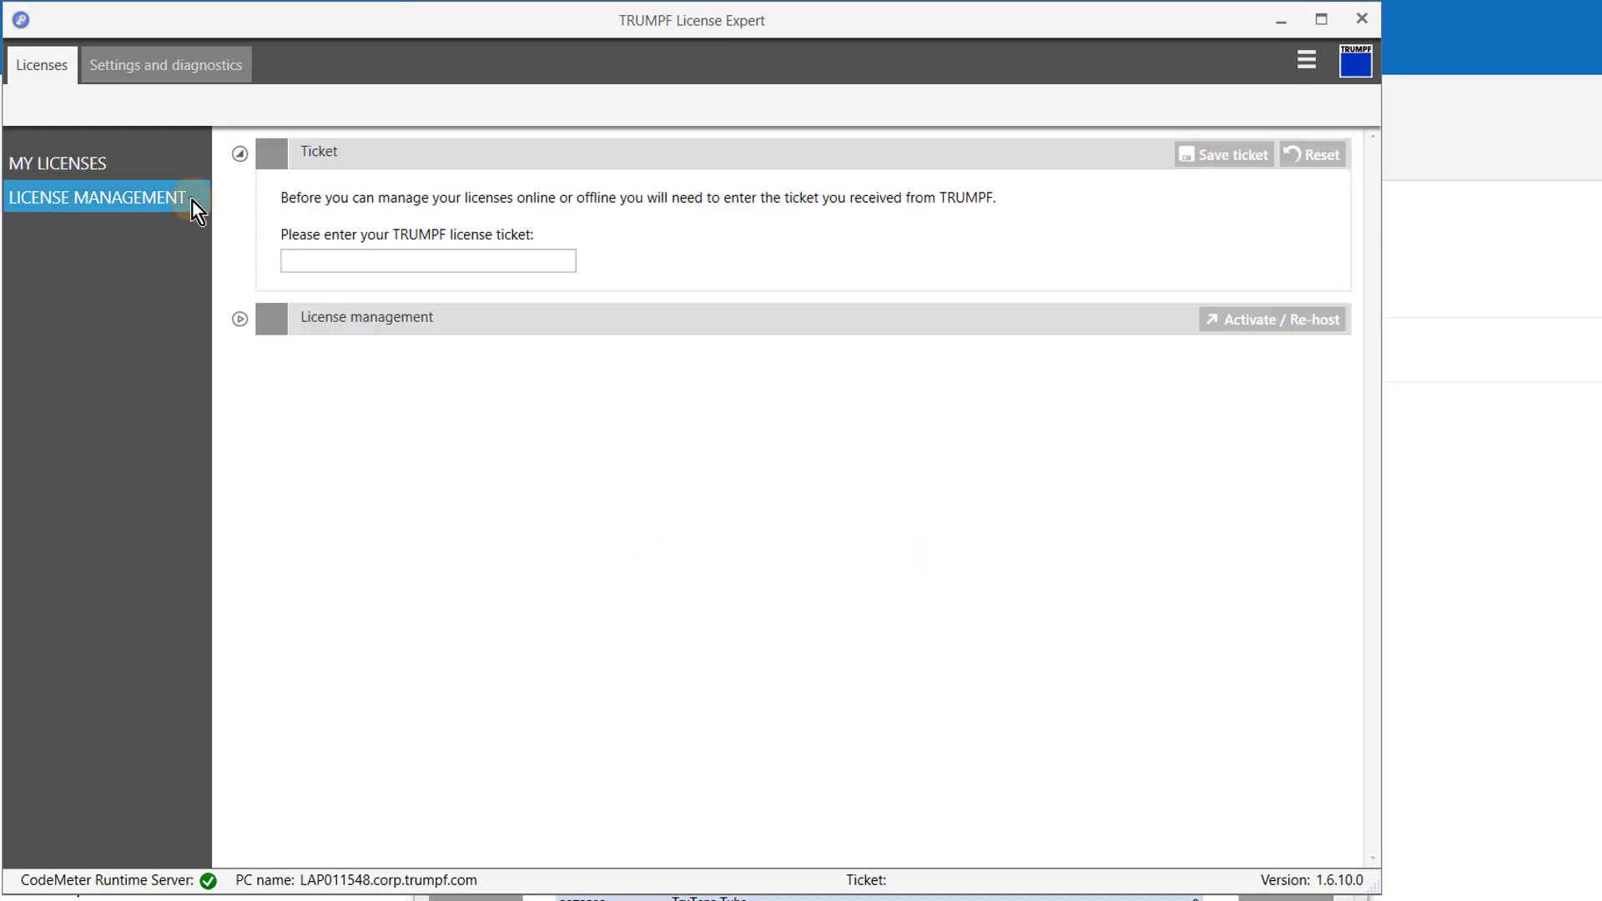
pyautogui.rightClick(290, 260)
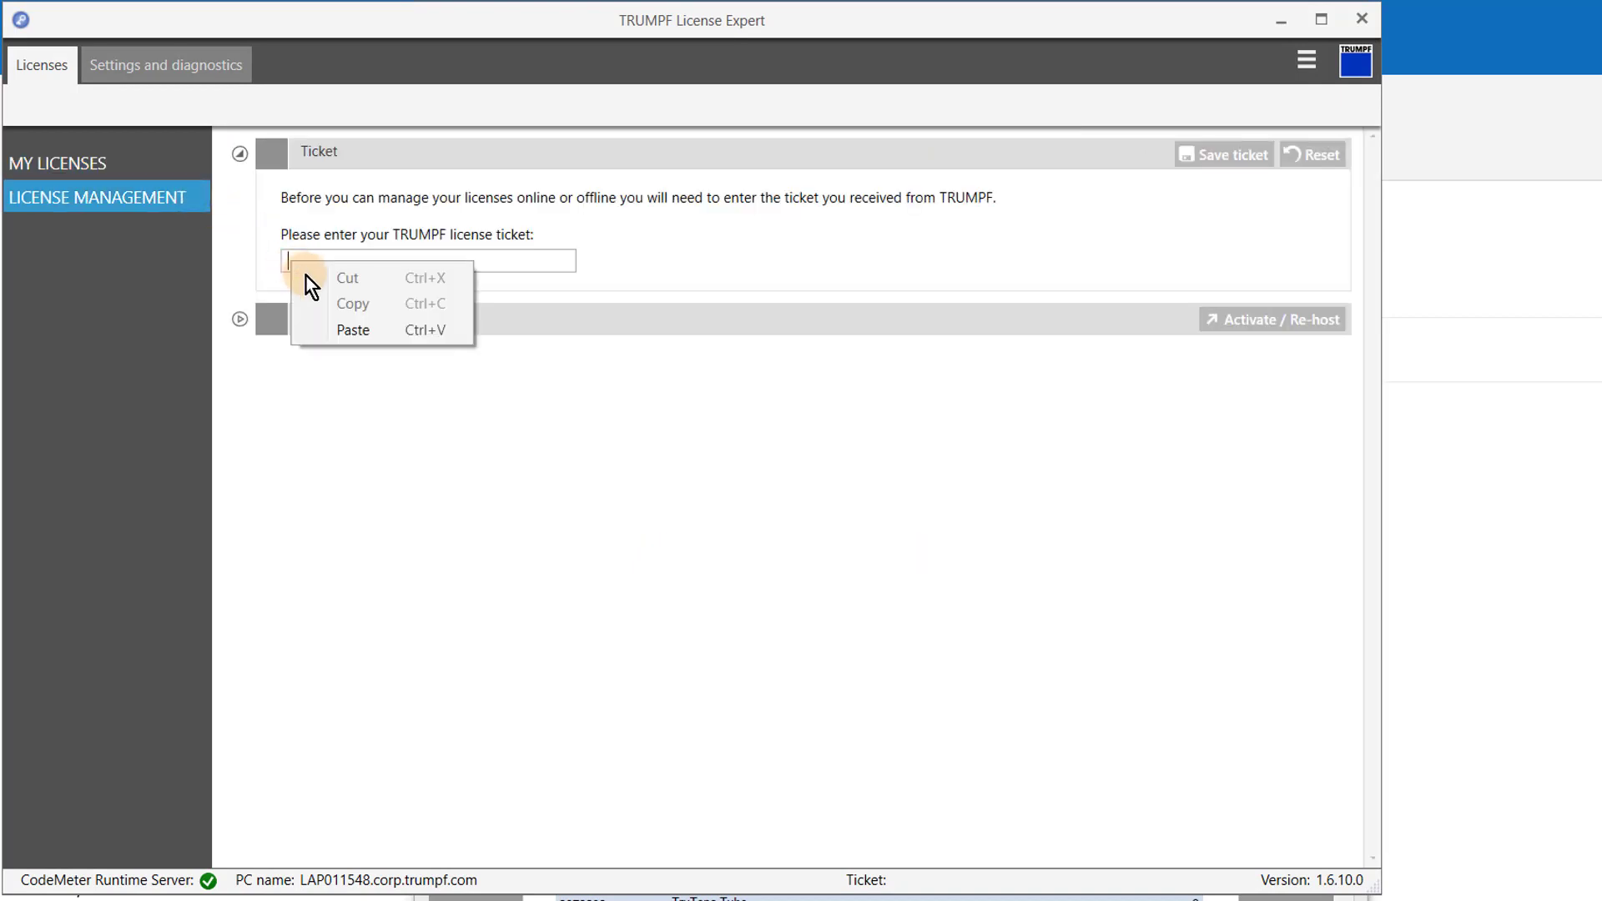
pyautogui.click(377, 336)
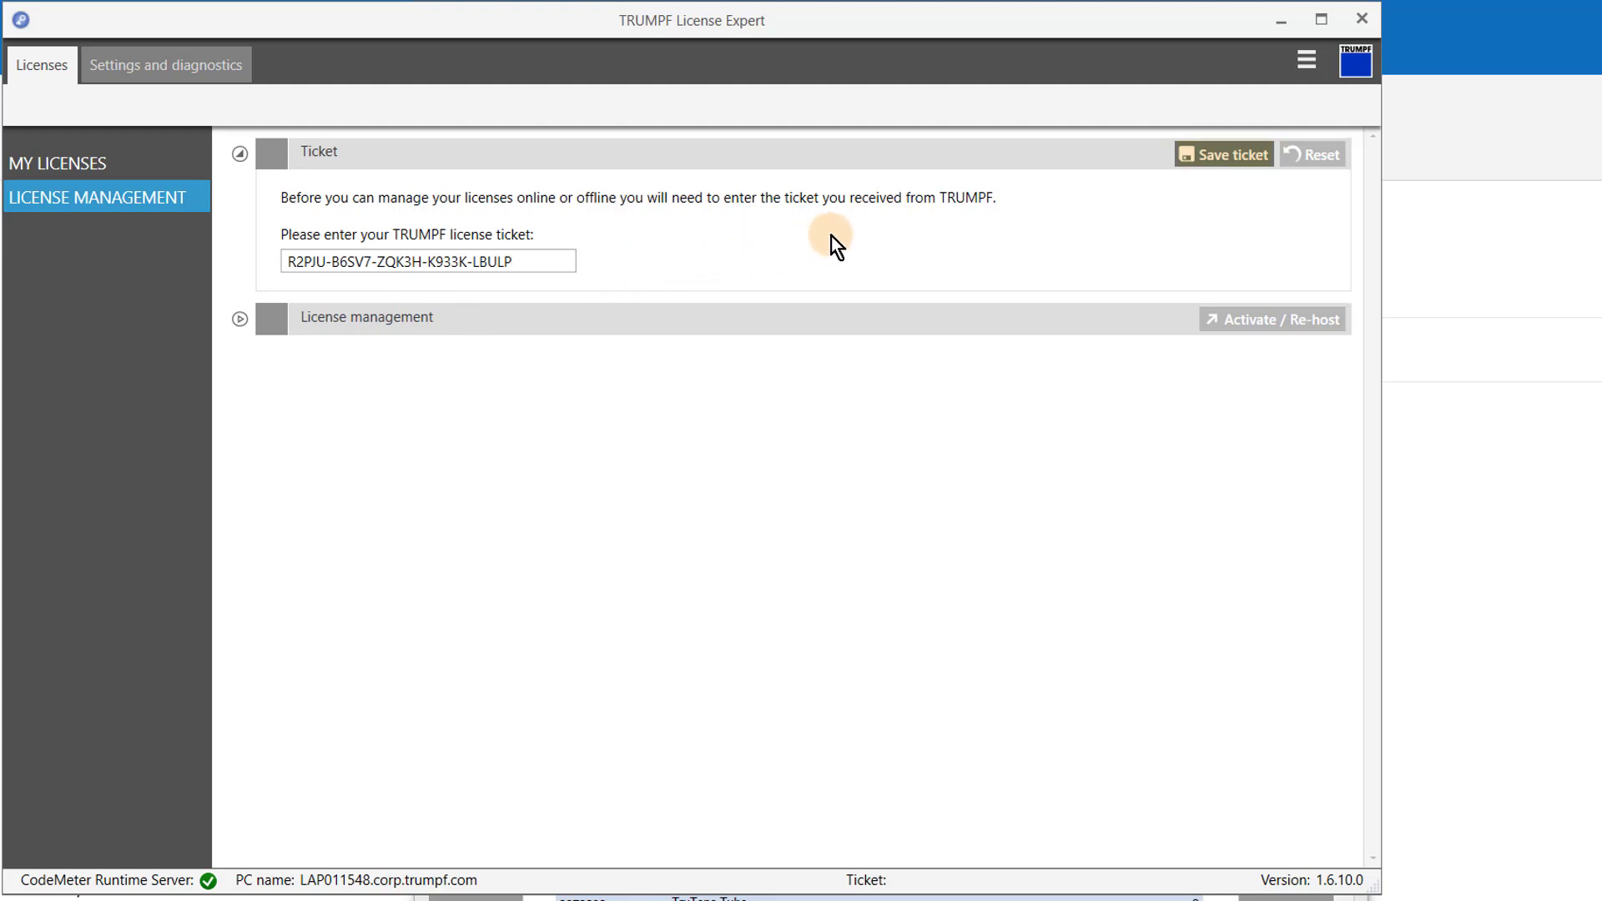
pyautogui.click(1265, 160)
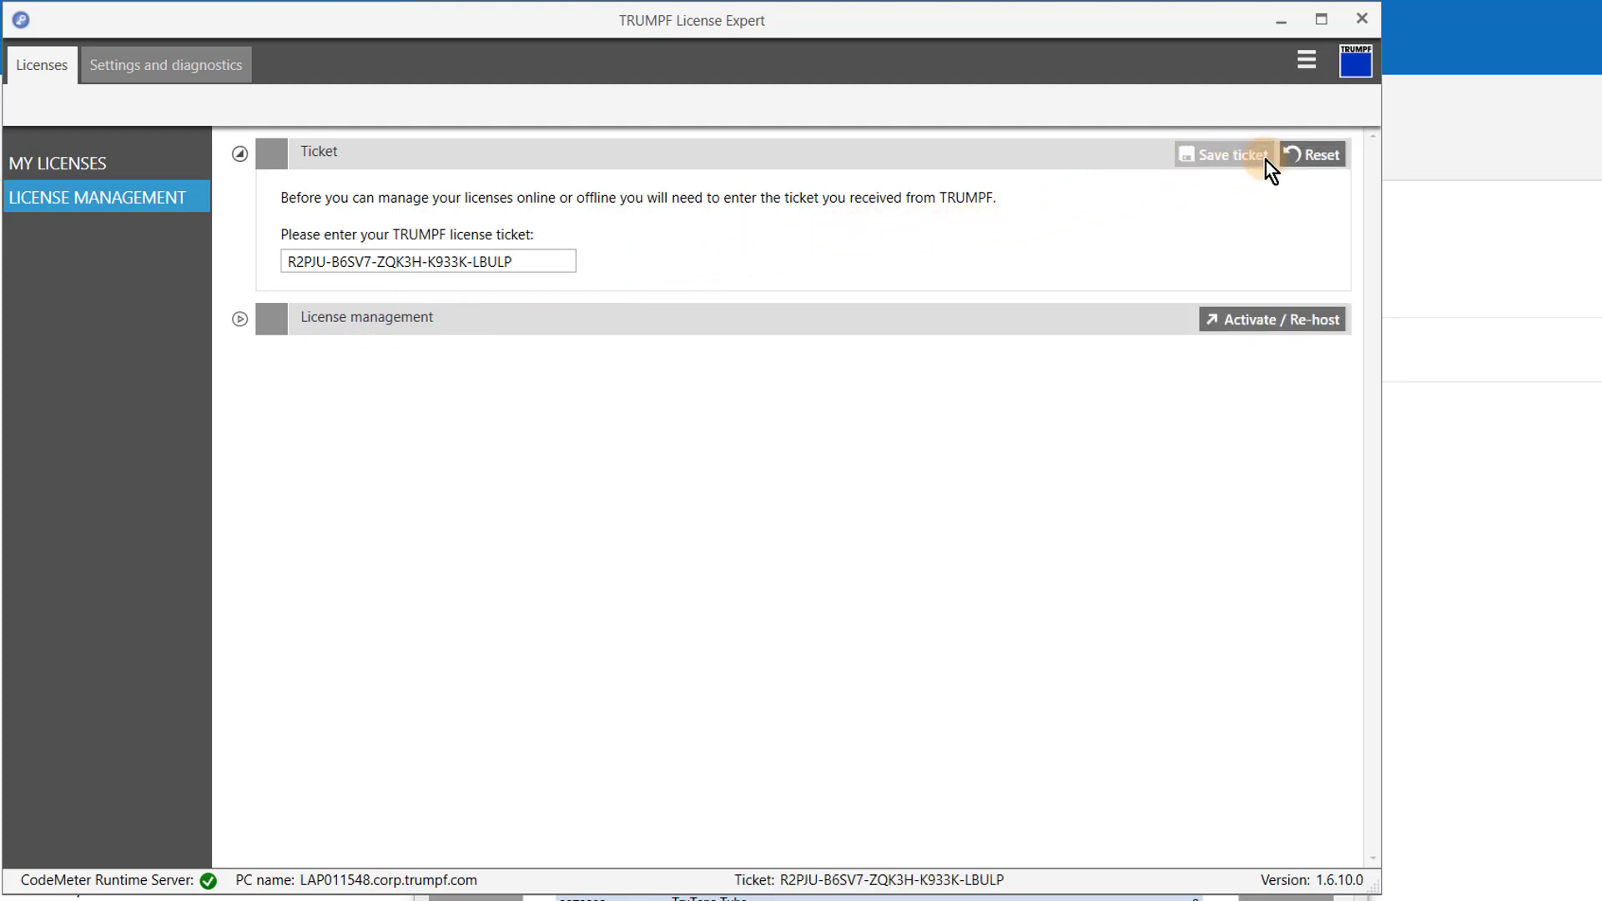
# Expand the license management notes and the offline management section with its steps to read how licenses are managed
pyautogui.click(239, 319)
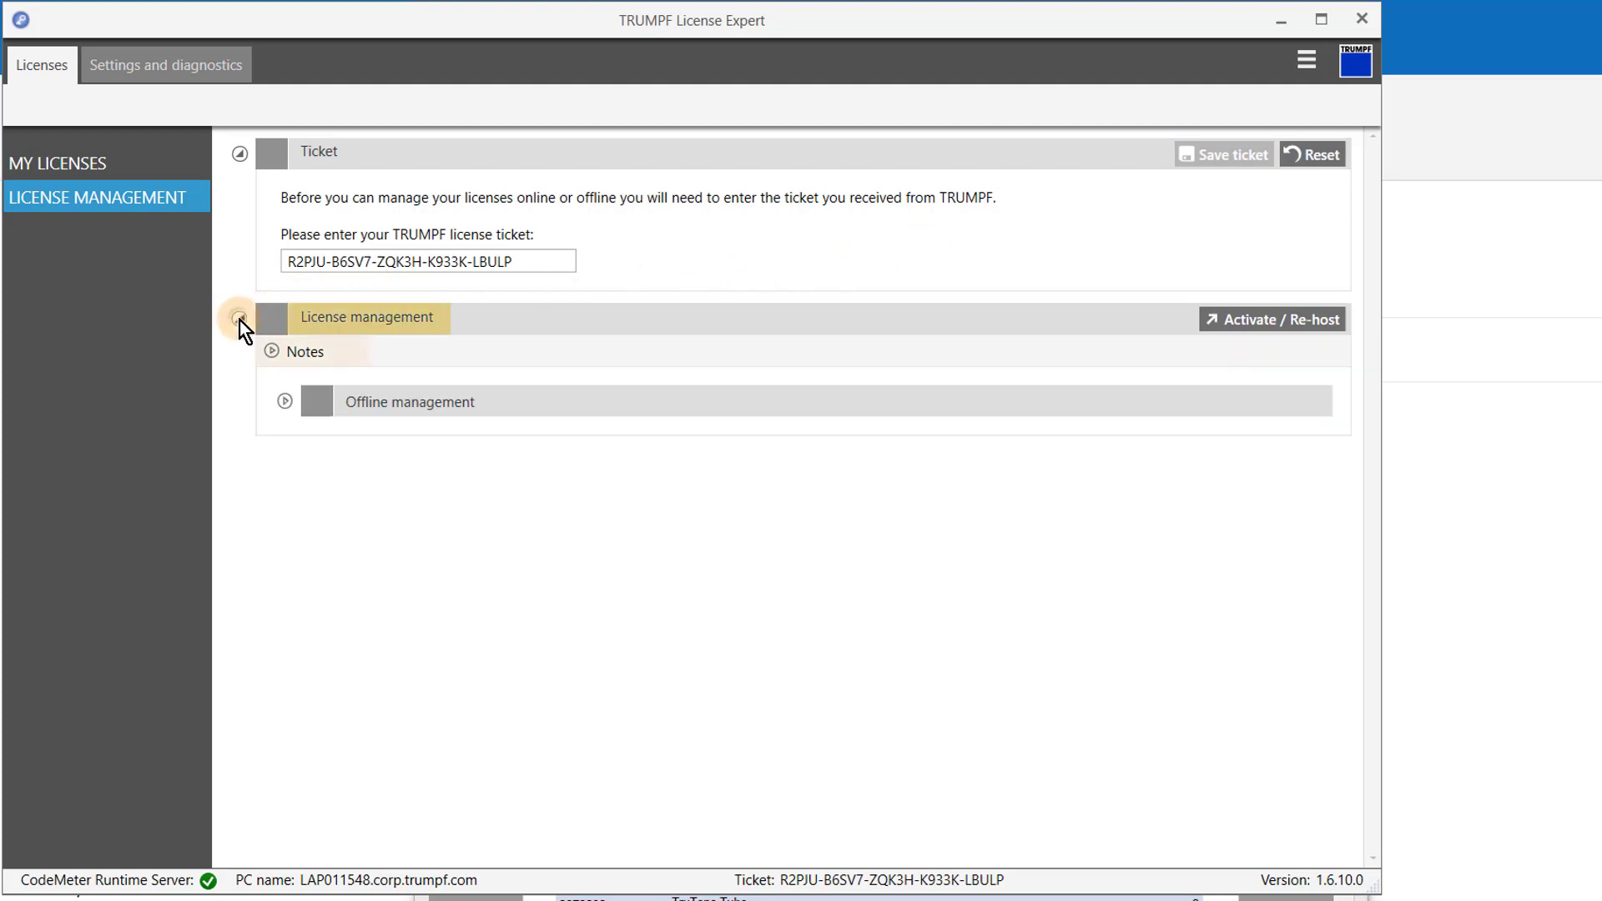
pyautogui.click(273, 351)
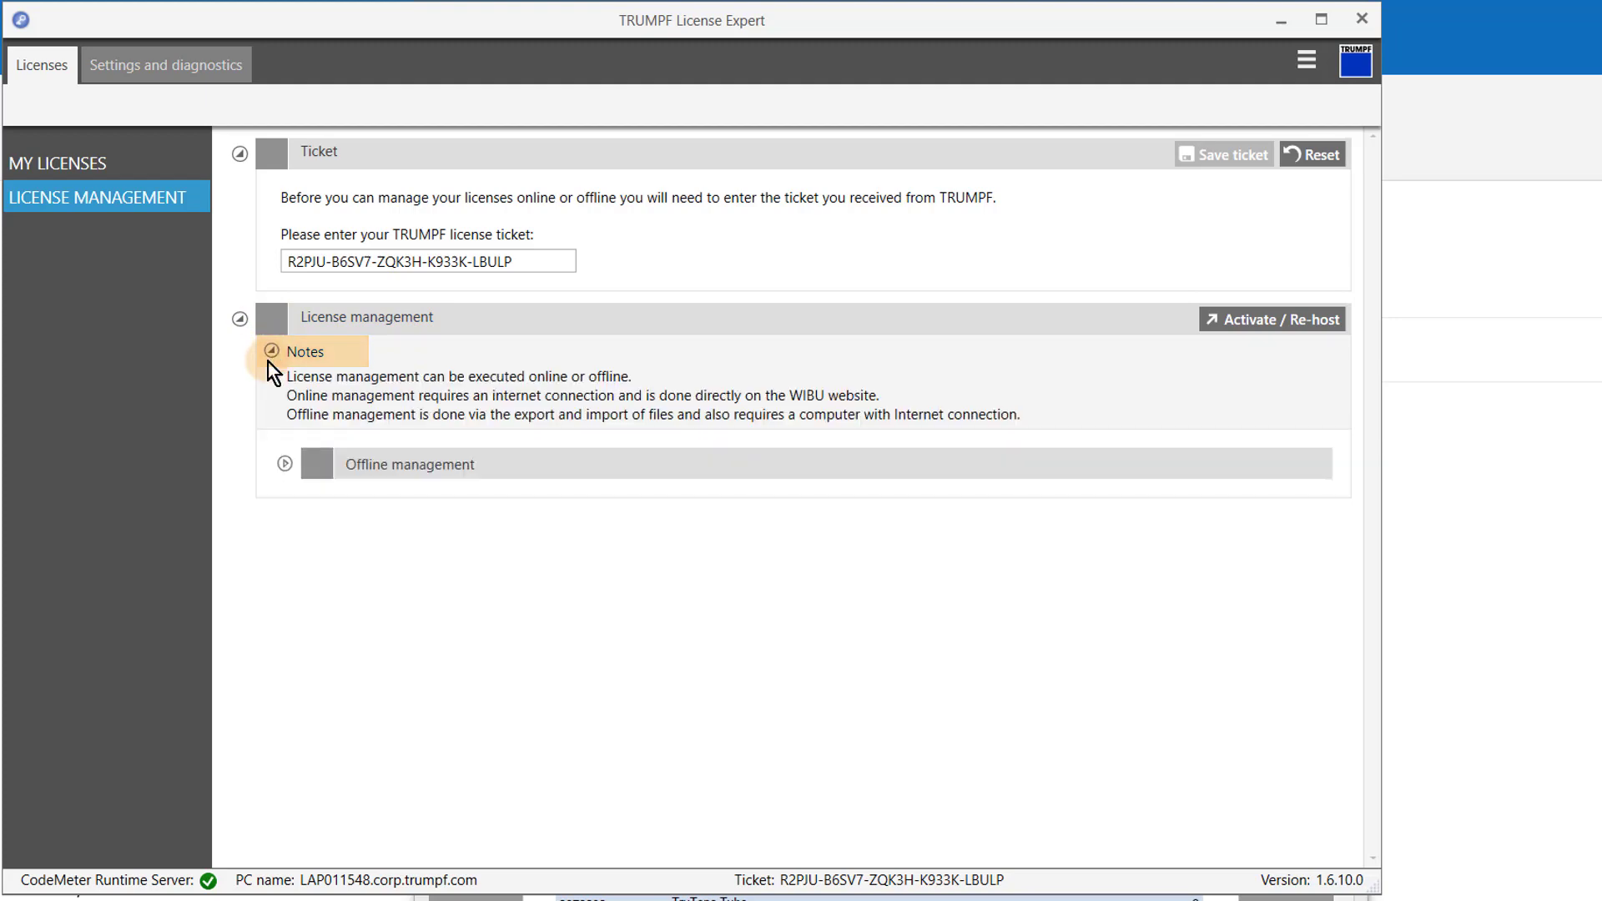
pyautogui.click(283, 465)
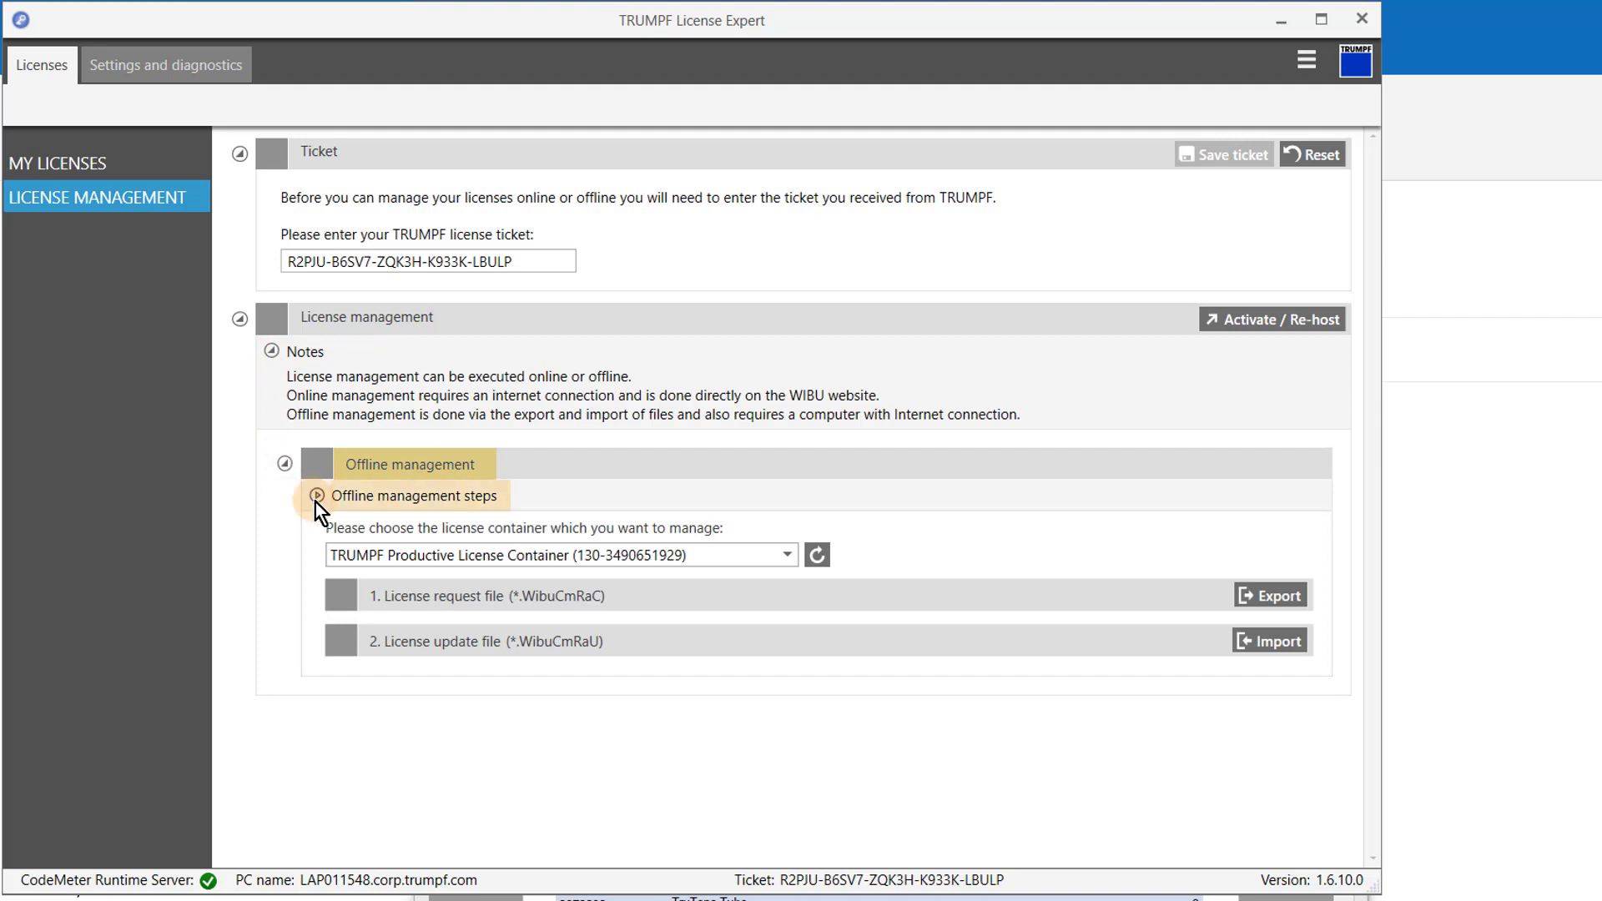
pyautogui.click(316, 501)
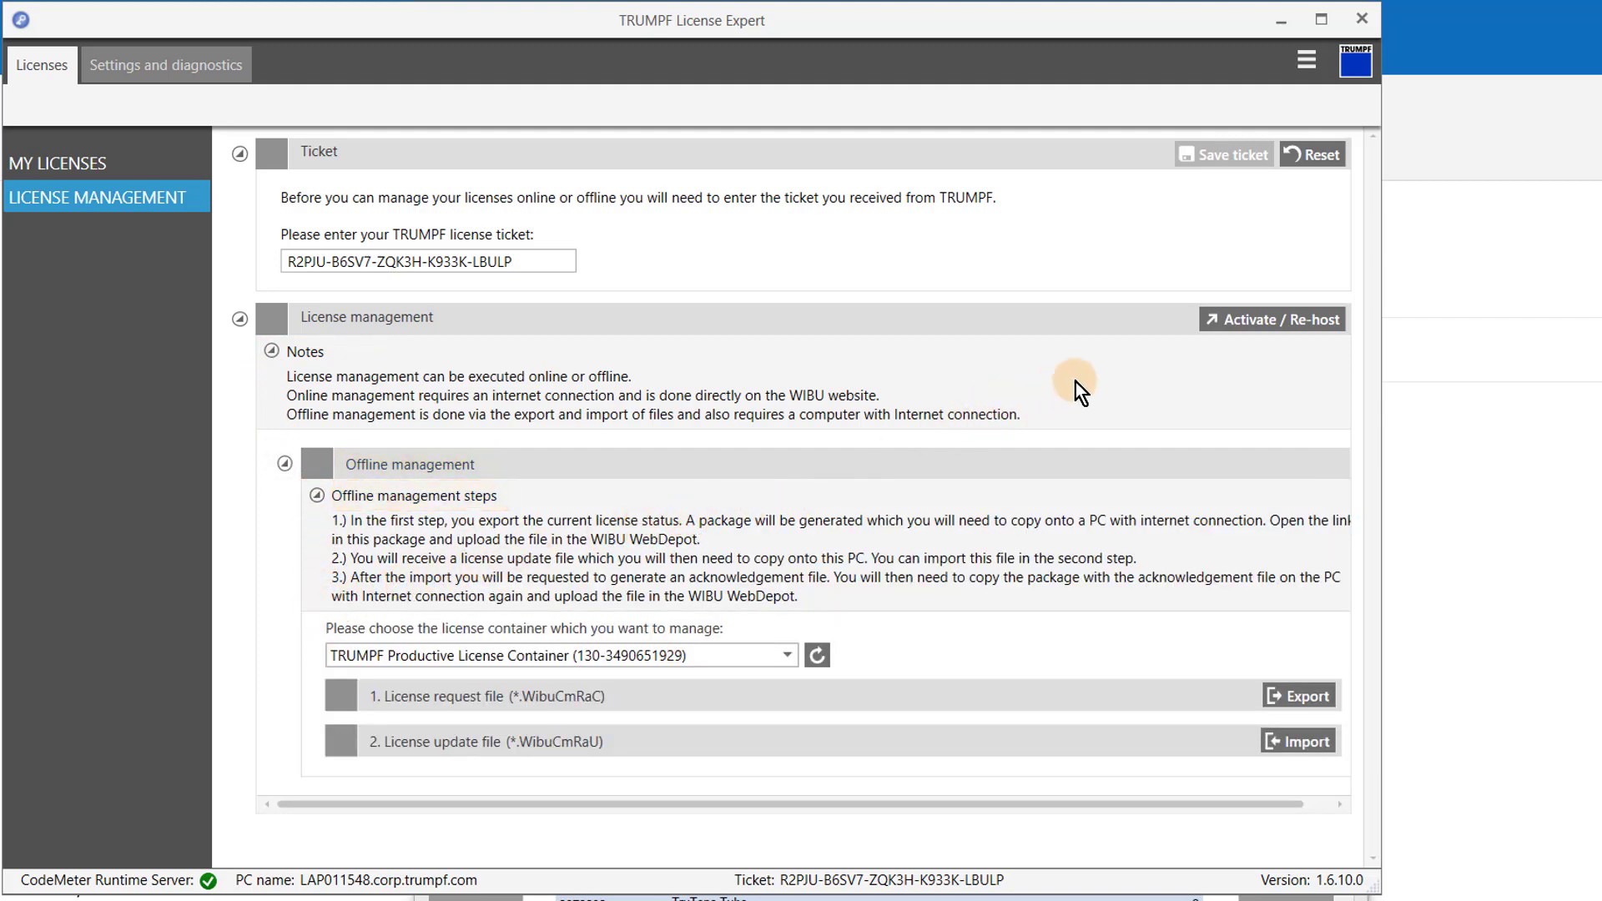
# Open the WIBU WebDepot through Activate / Re-host and expand all entries in the license overview down to the end
pyautogui.click(1338, 327)
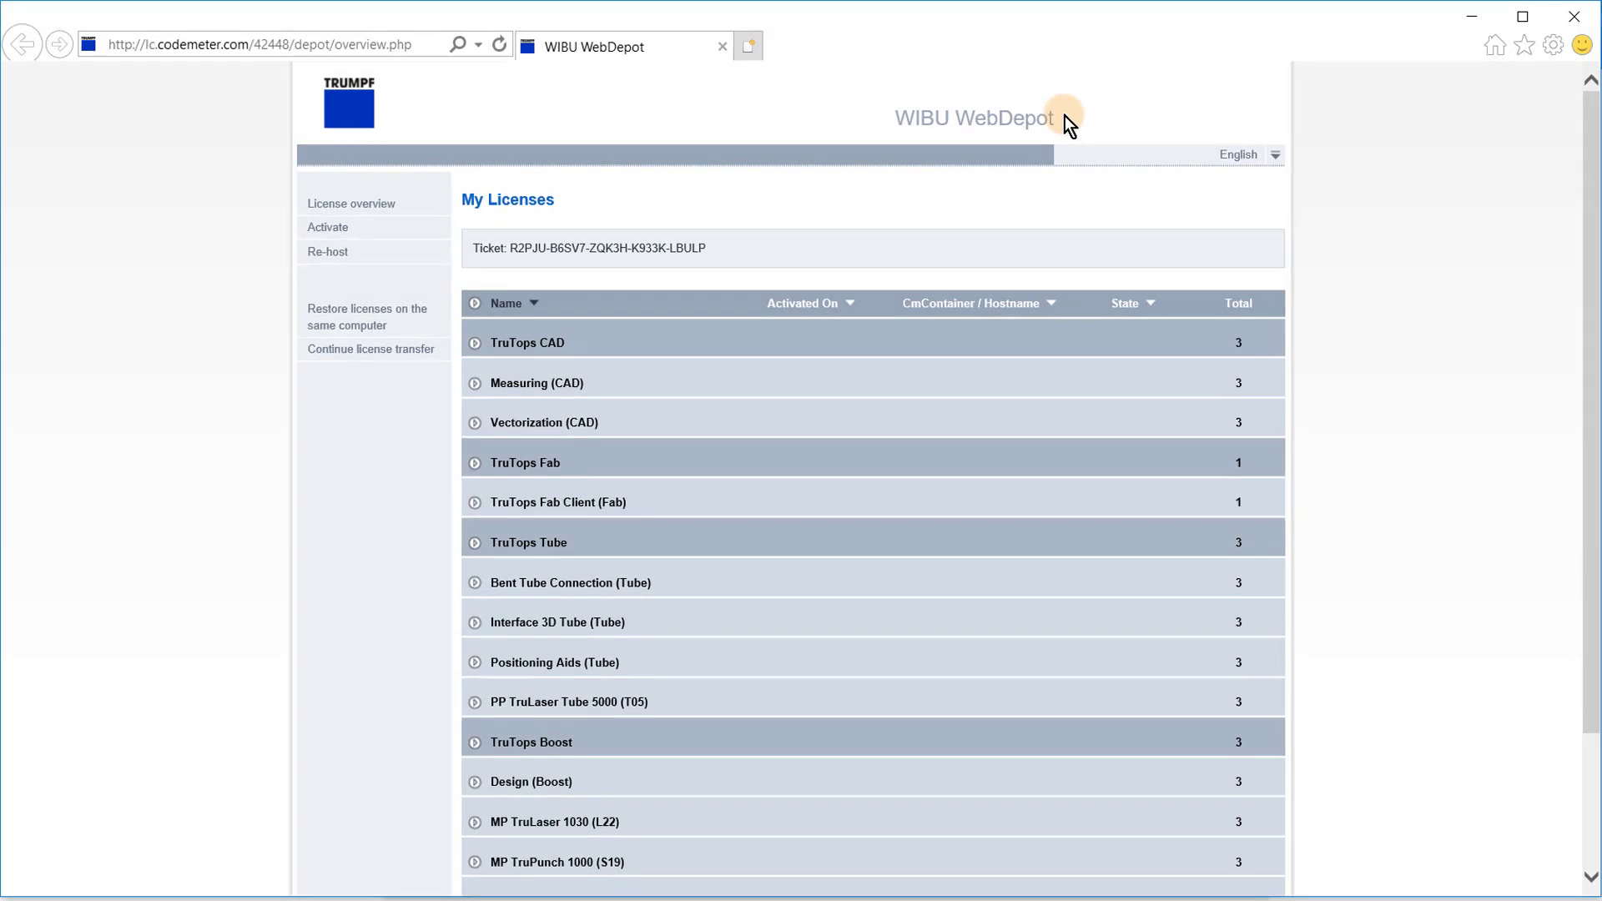
pyautogui.click(476, 304)
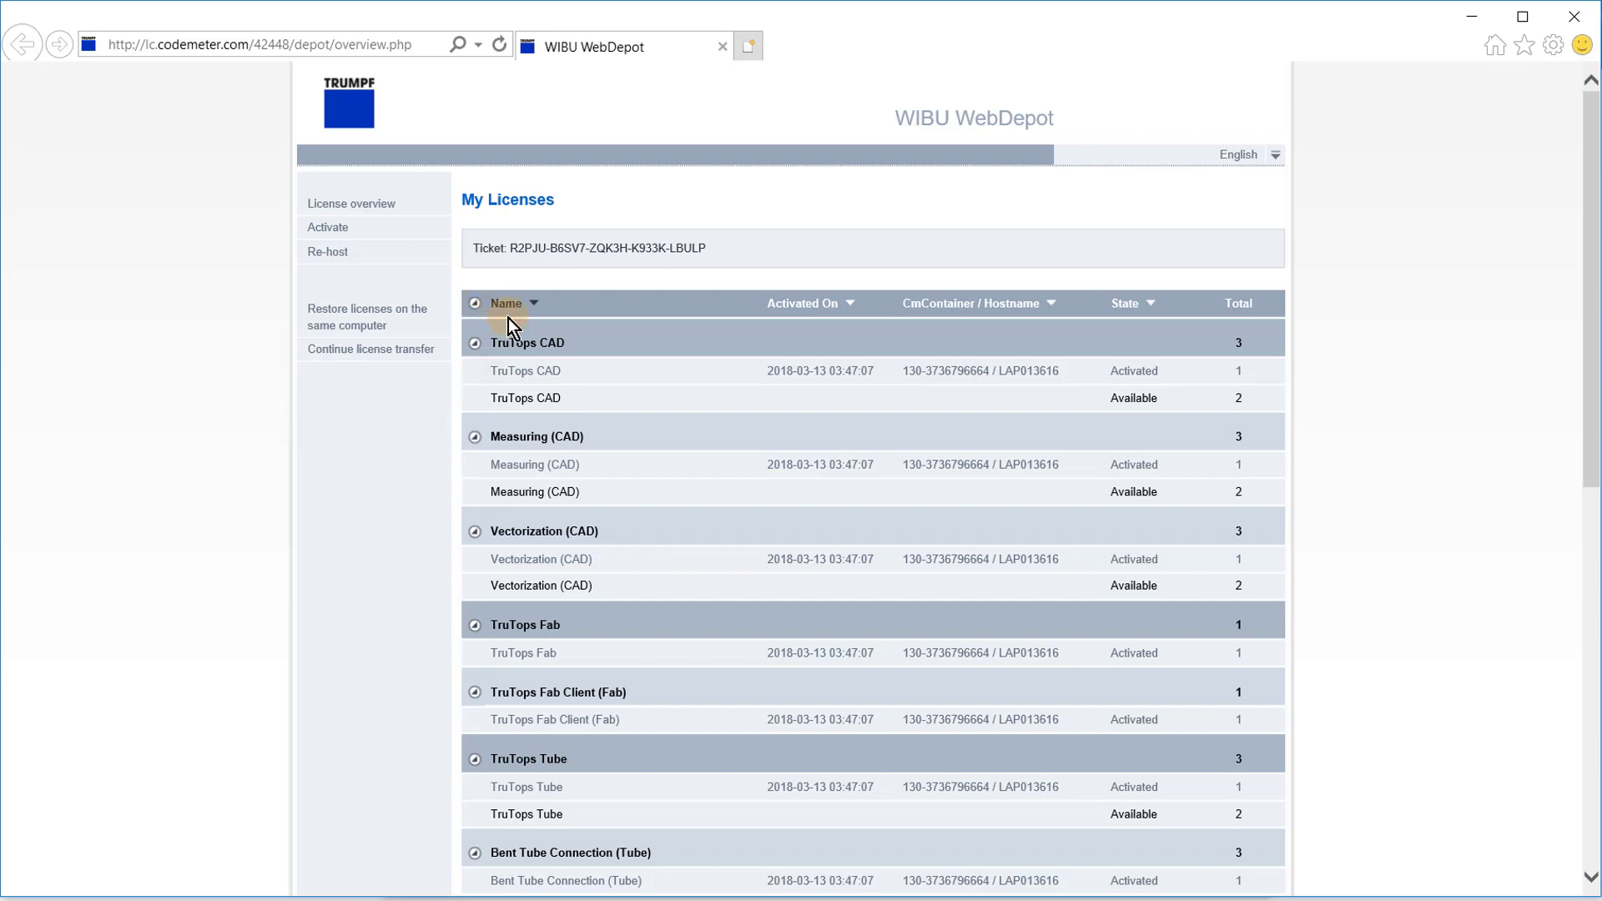
pyautogui.scroll(-10, 933, 393)
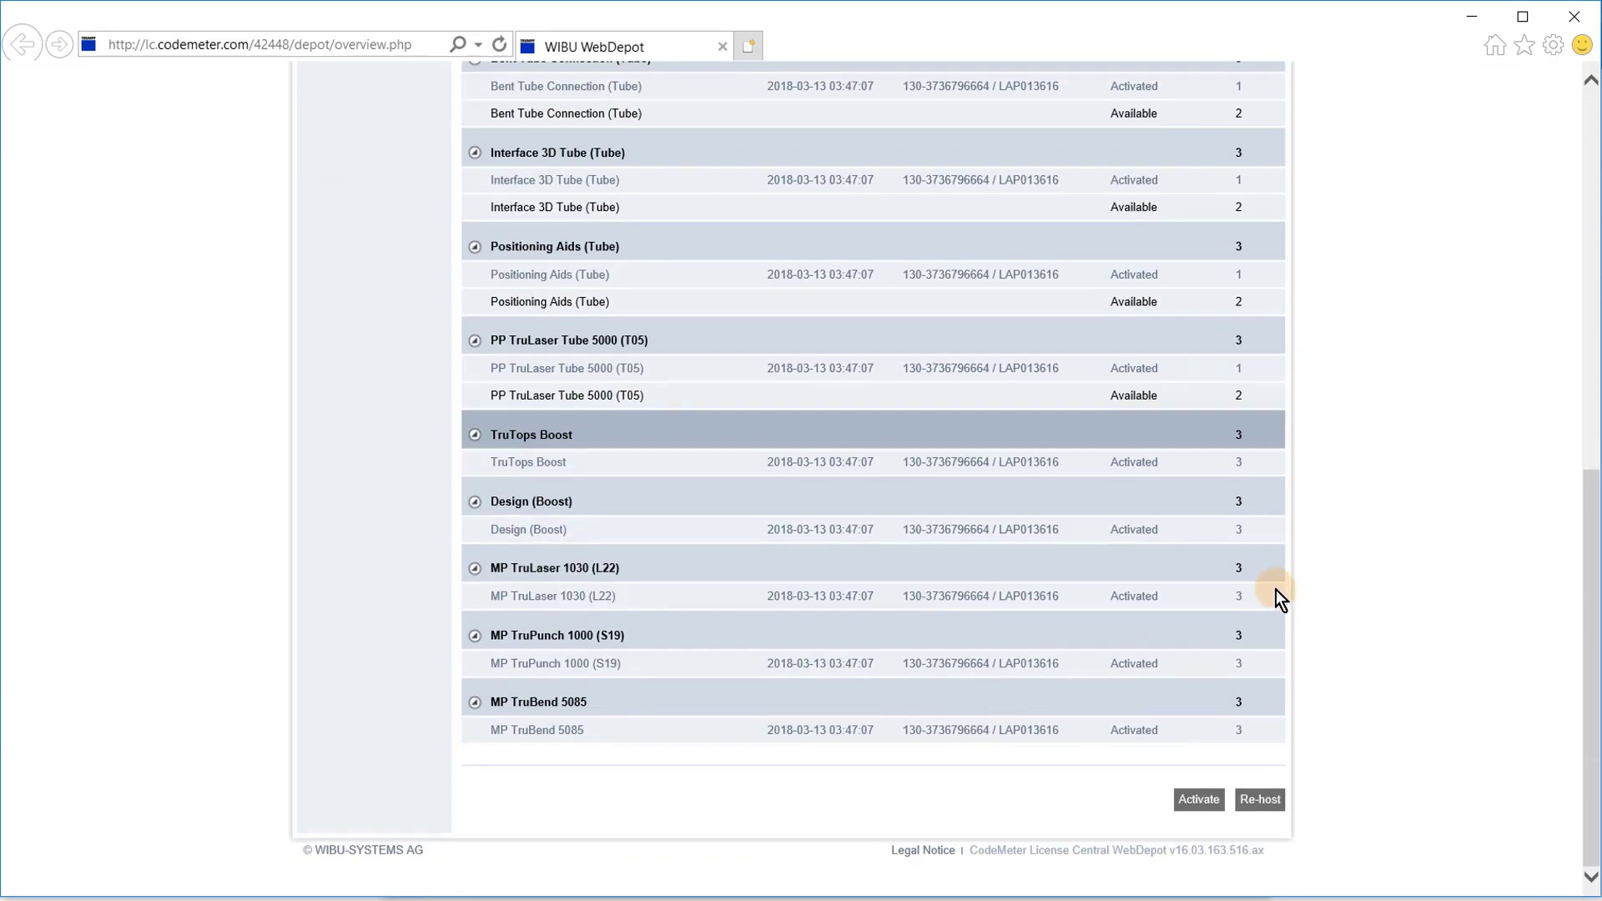
# Activate the preselected available licenses on one computer (CmActLicense) in the TRUMPF Productive License Container and acknowledge the transfer
pyautogui.click(1216, 808)
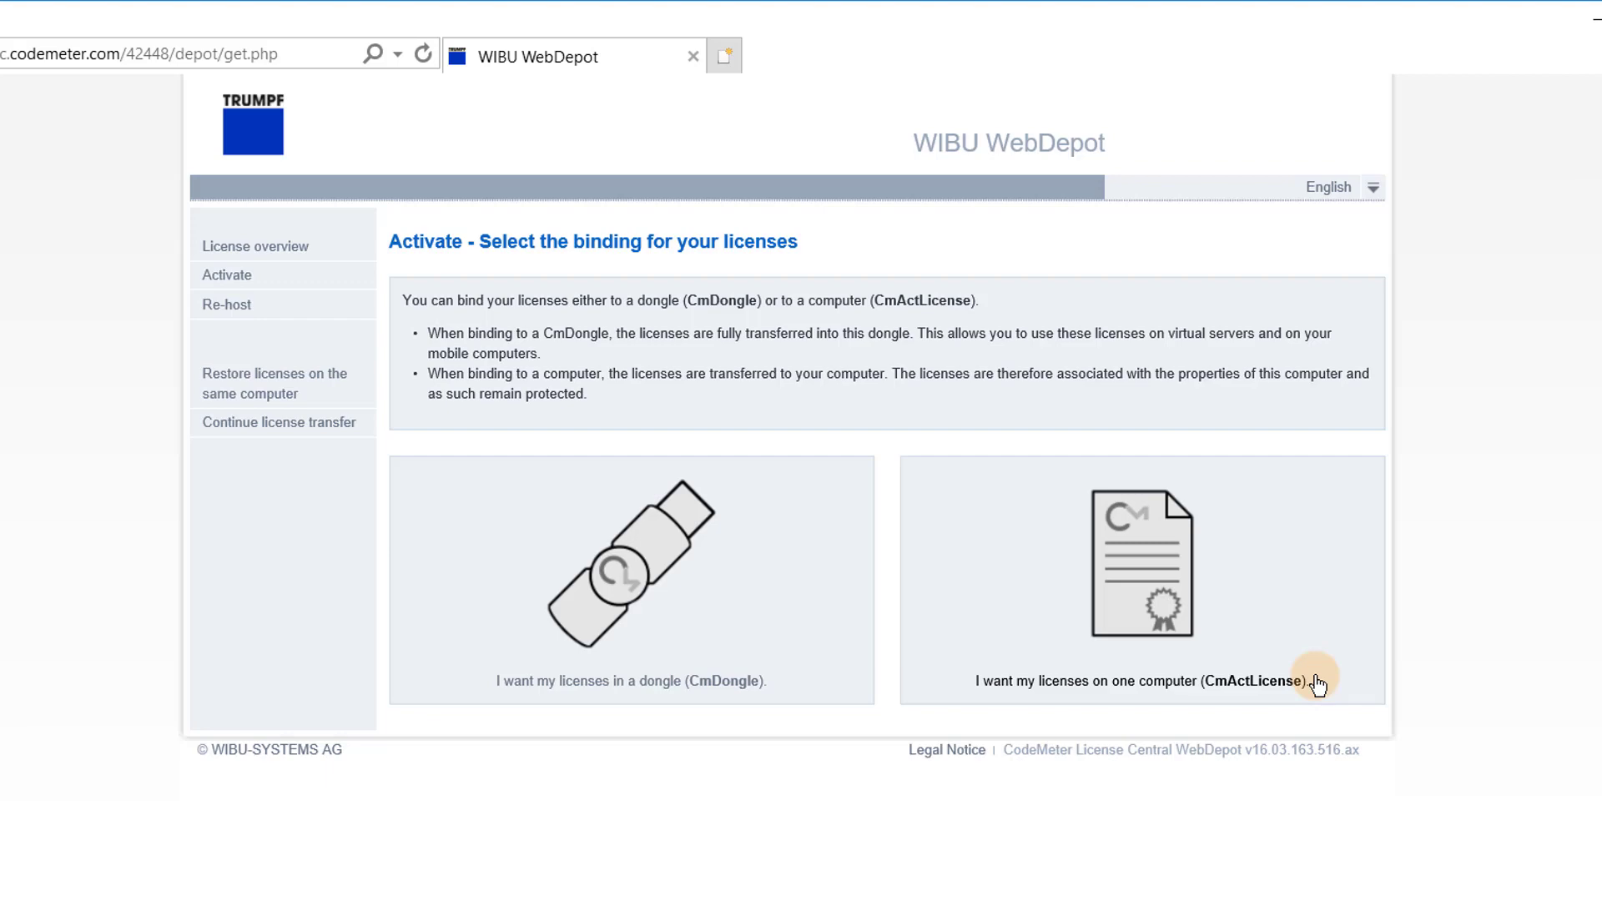
pyautogui.click(1317, 682)
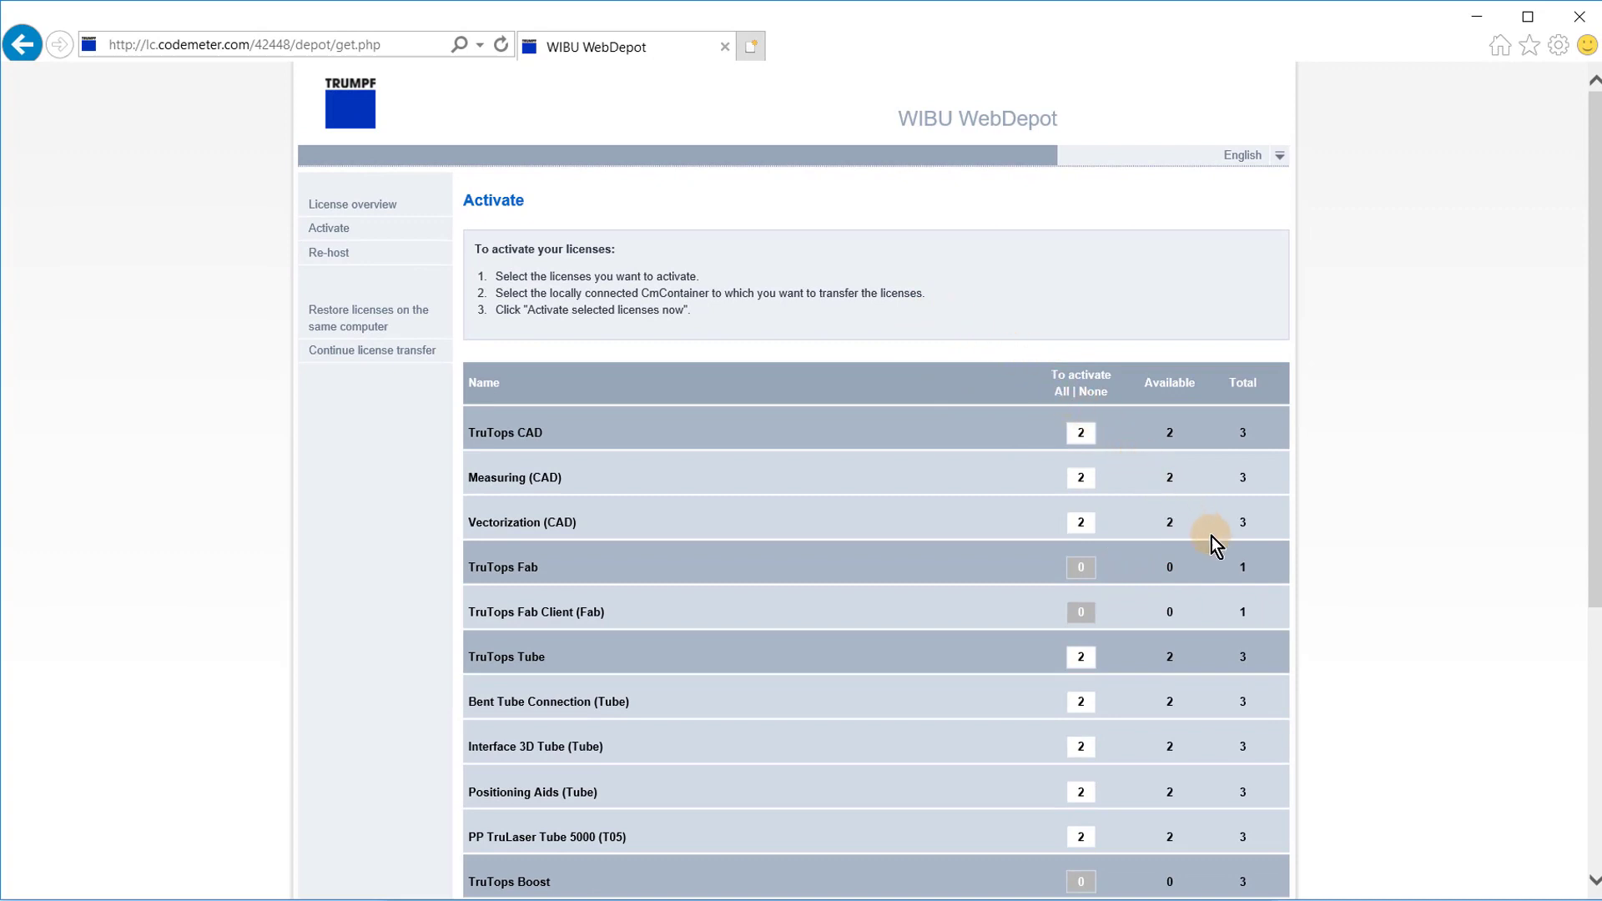
pyautogui.scroll(-5, 1310, 652)
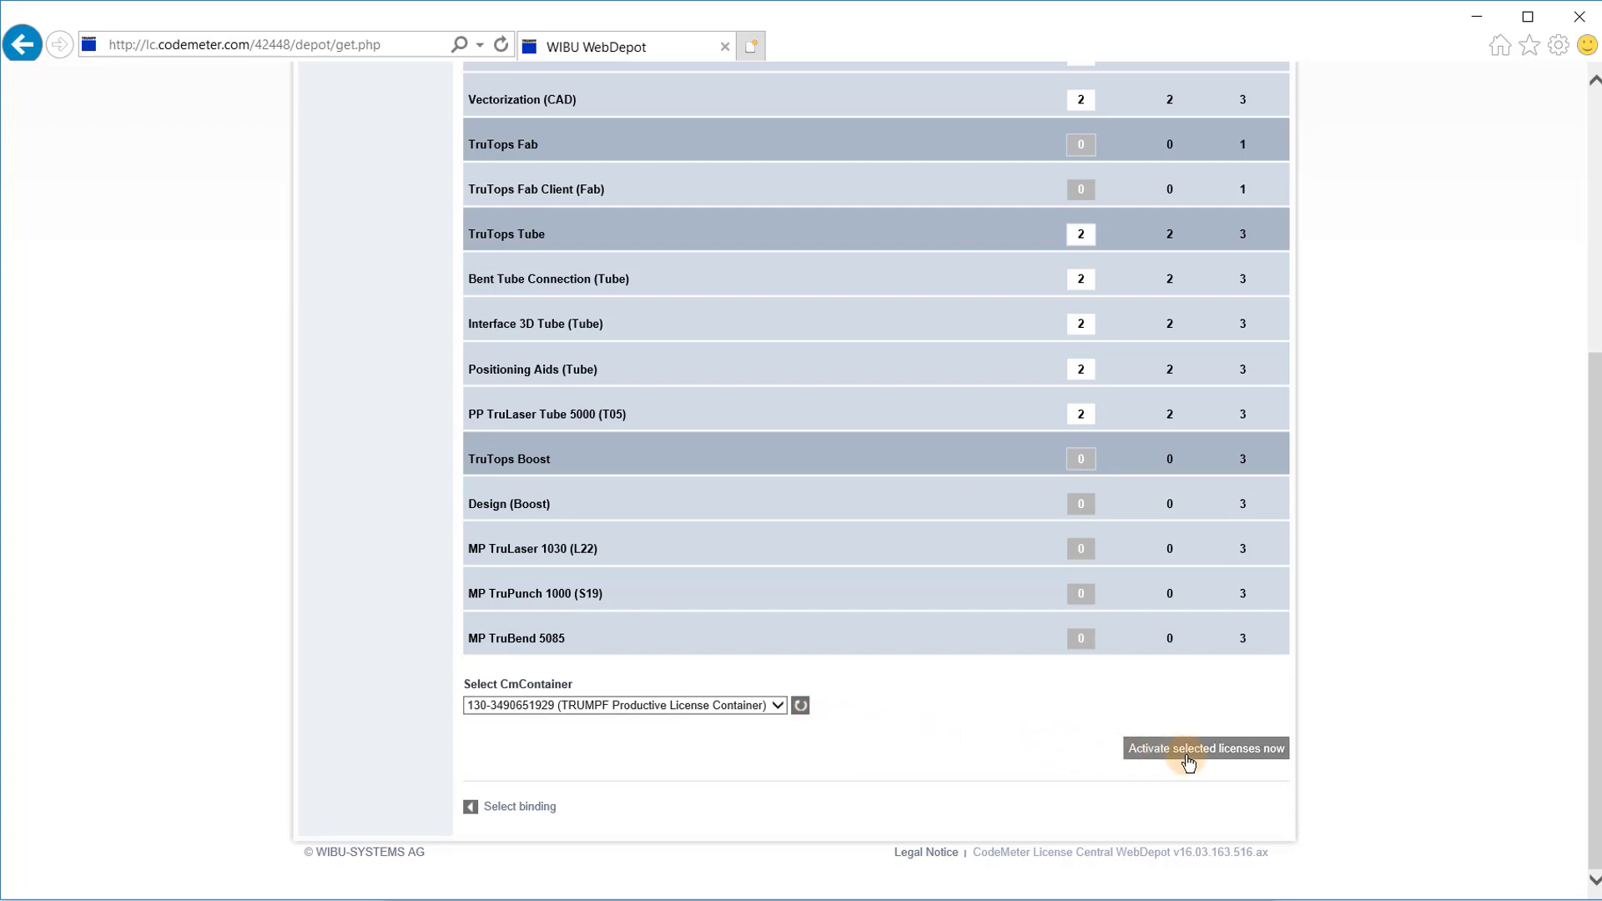
pyautogui.click(1283, 756)
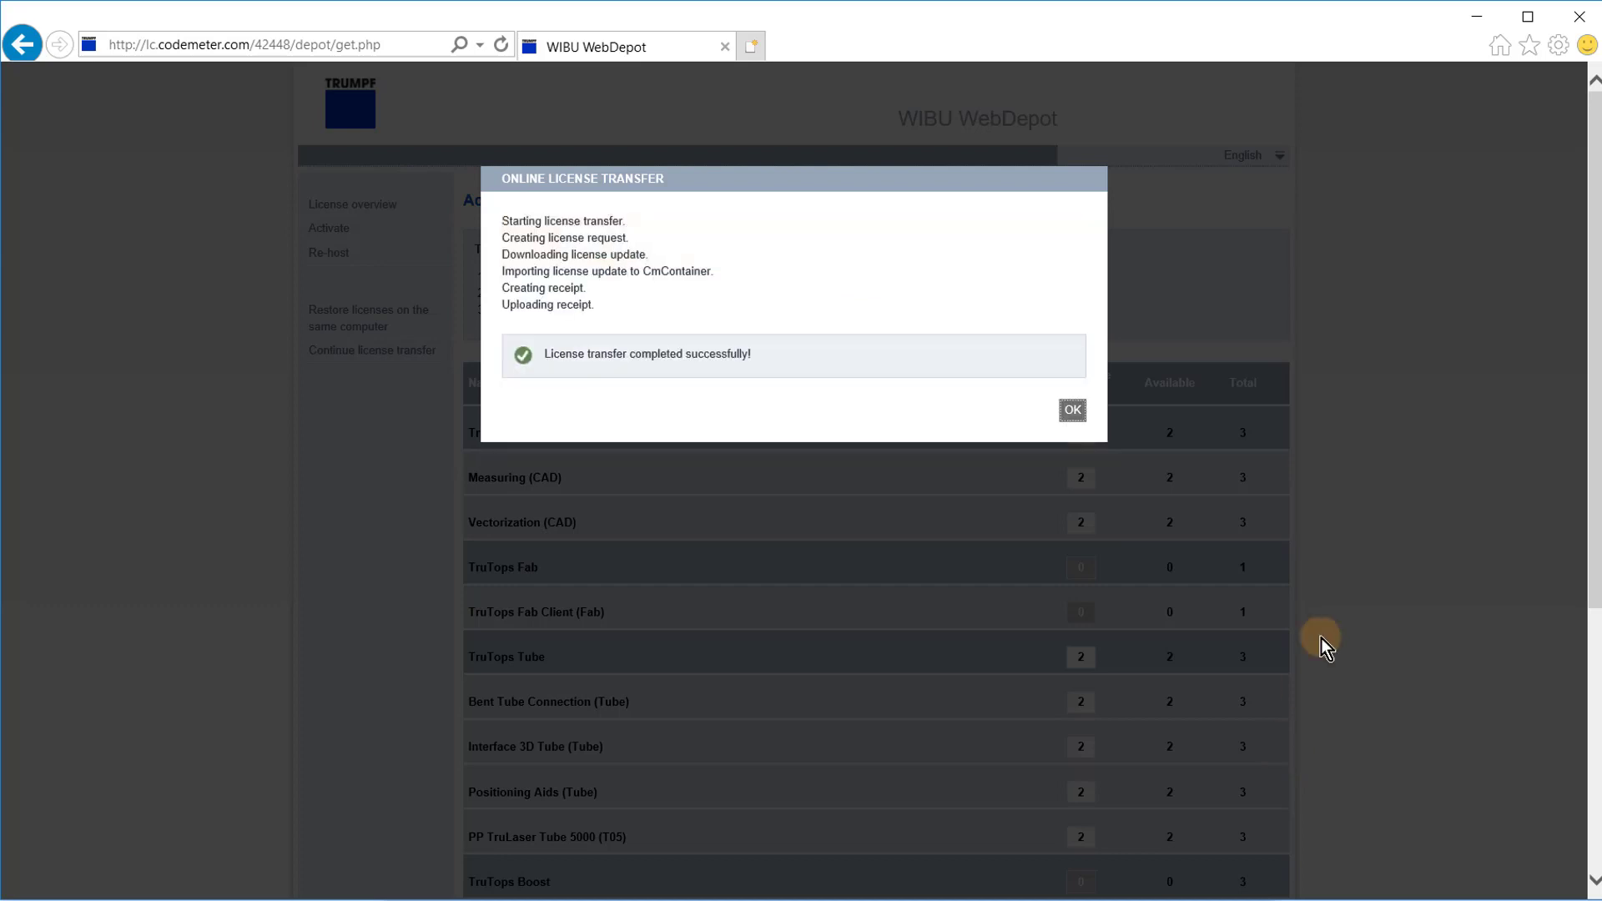
pyautogui.click(1077, 413)
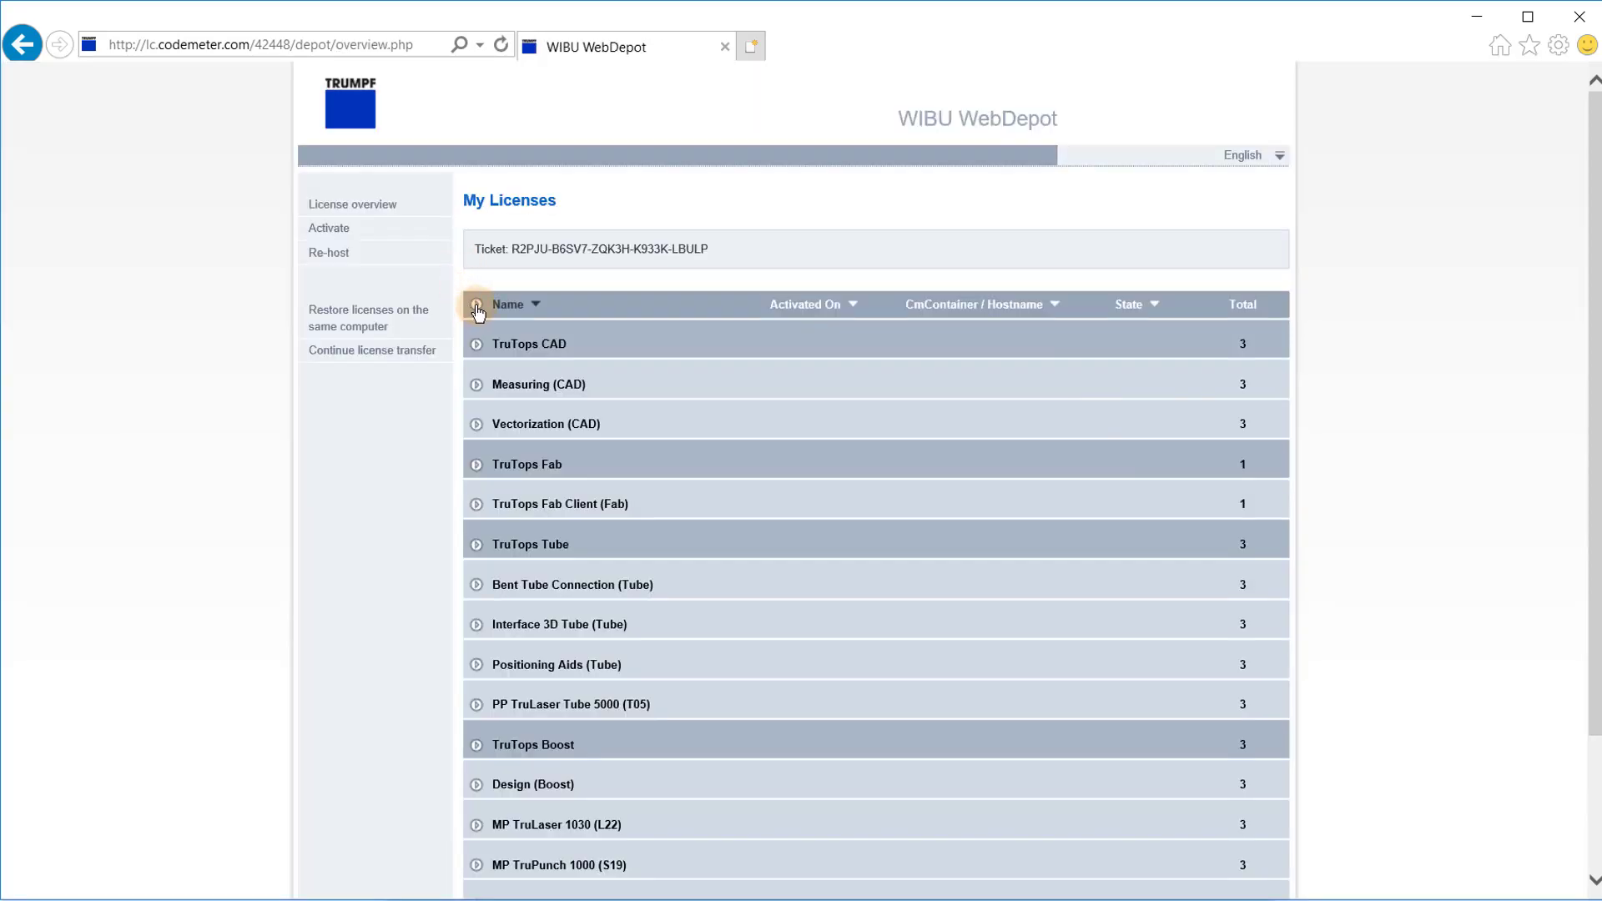
# Expand all entries in the WebDepot license overview and look at the manual, licensing documents and logfile options in License Expert
pyautogui.click(476, 305)
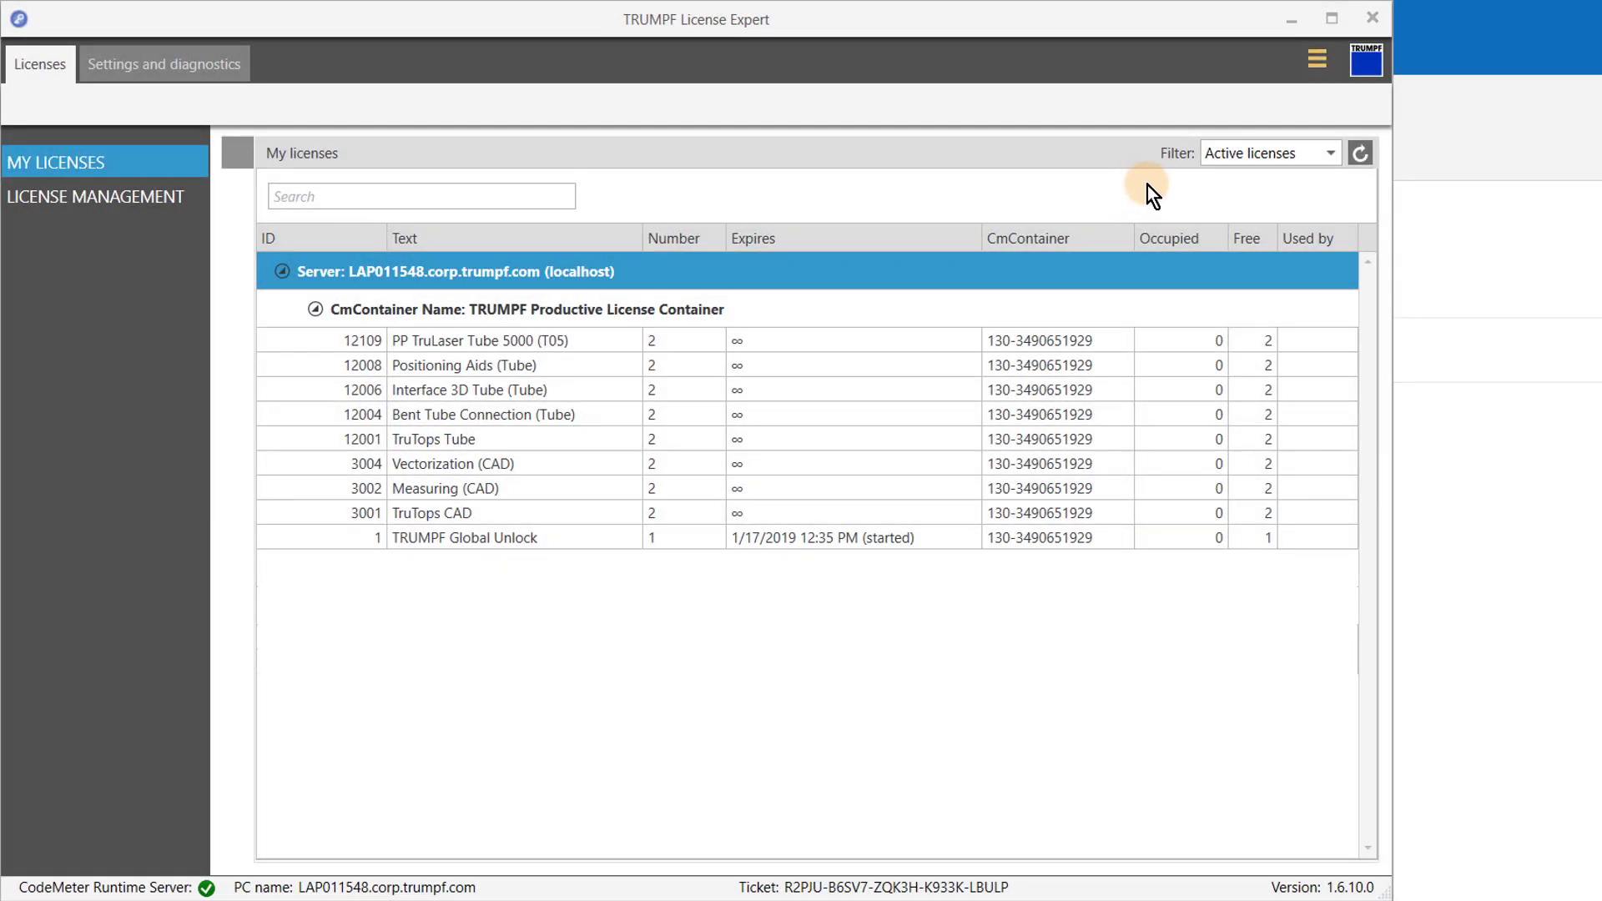
pyautogui.click(1323, 66)
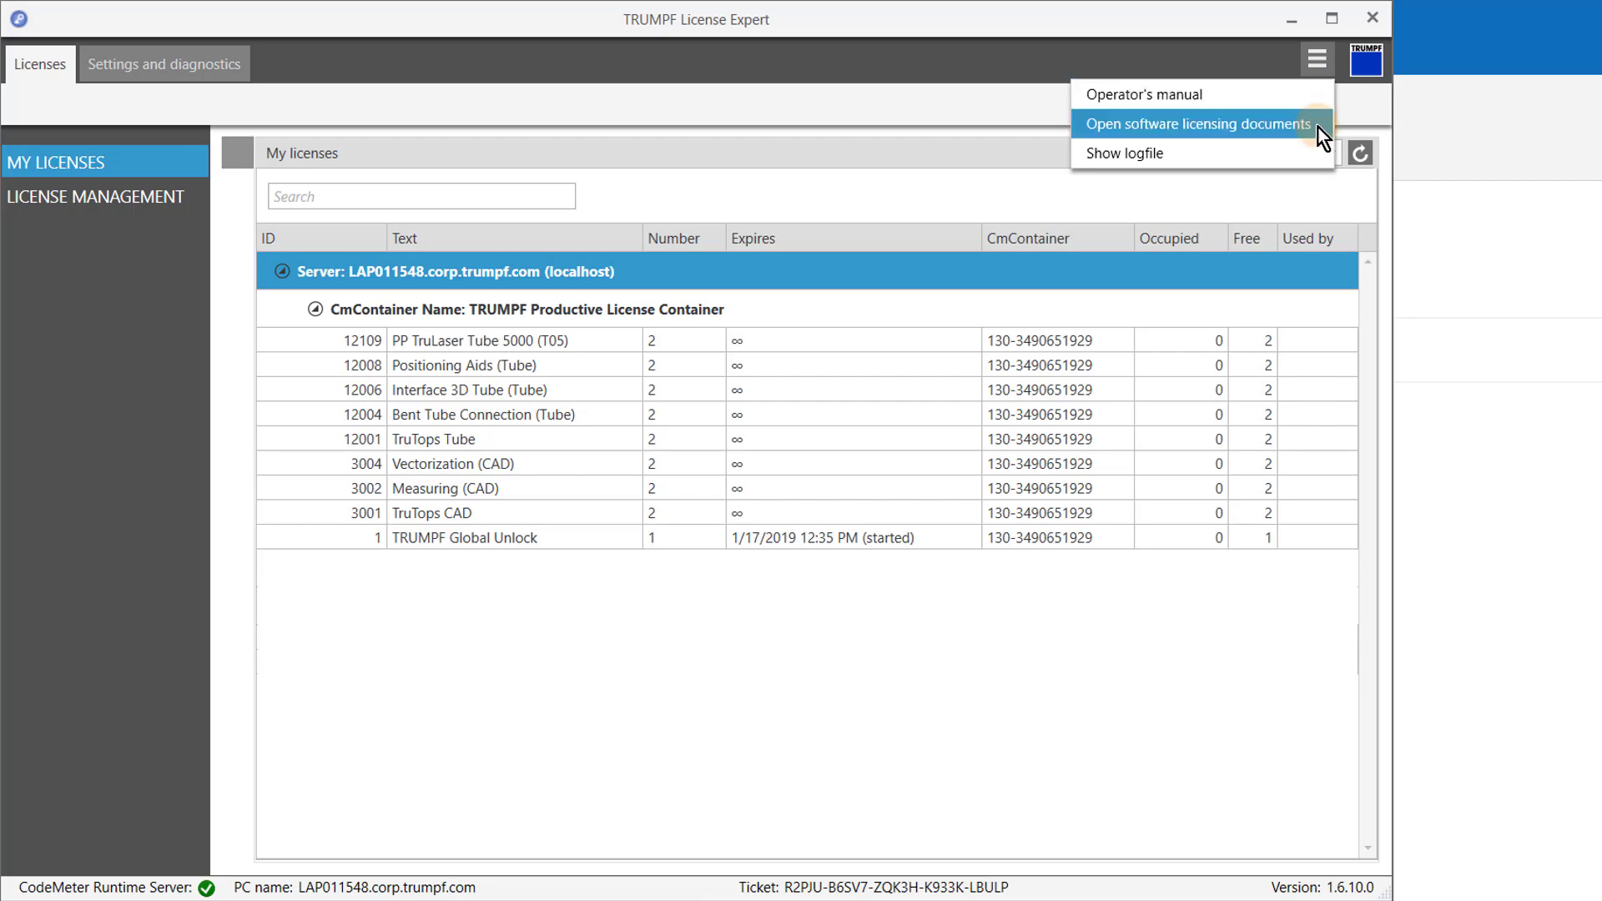
pyautogui.click(1292, 177)
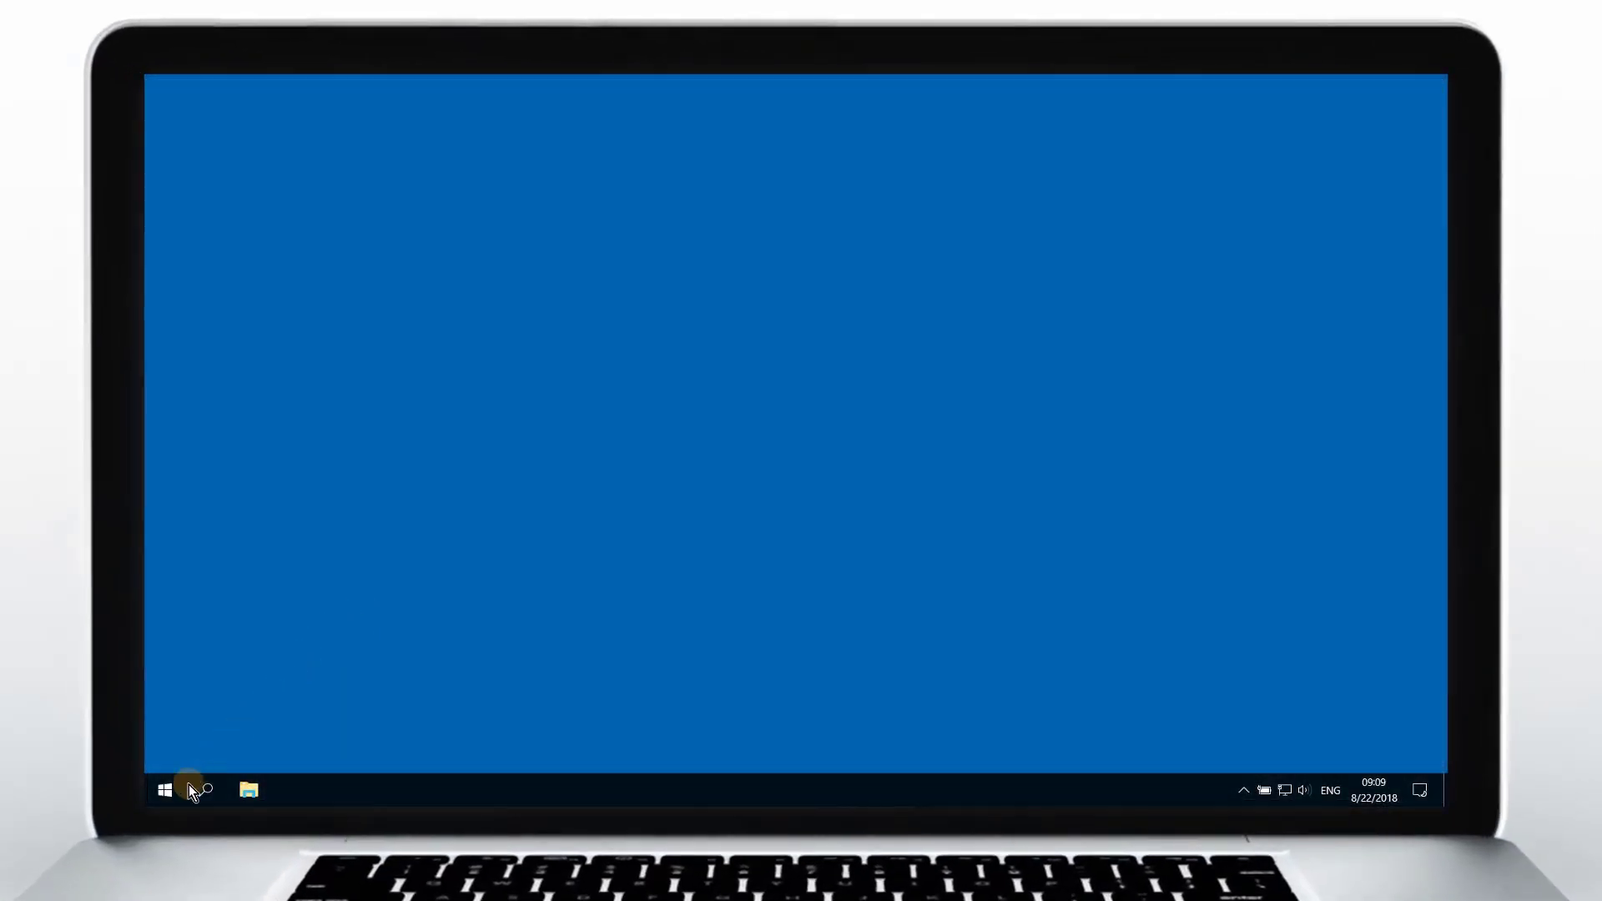
# Launch TruTops Boost from the TRUMPF program folder
pyautogui.click(176, 792)
pyautogui.scroll(-1, 339, 656)
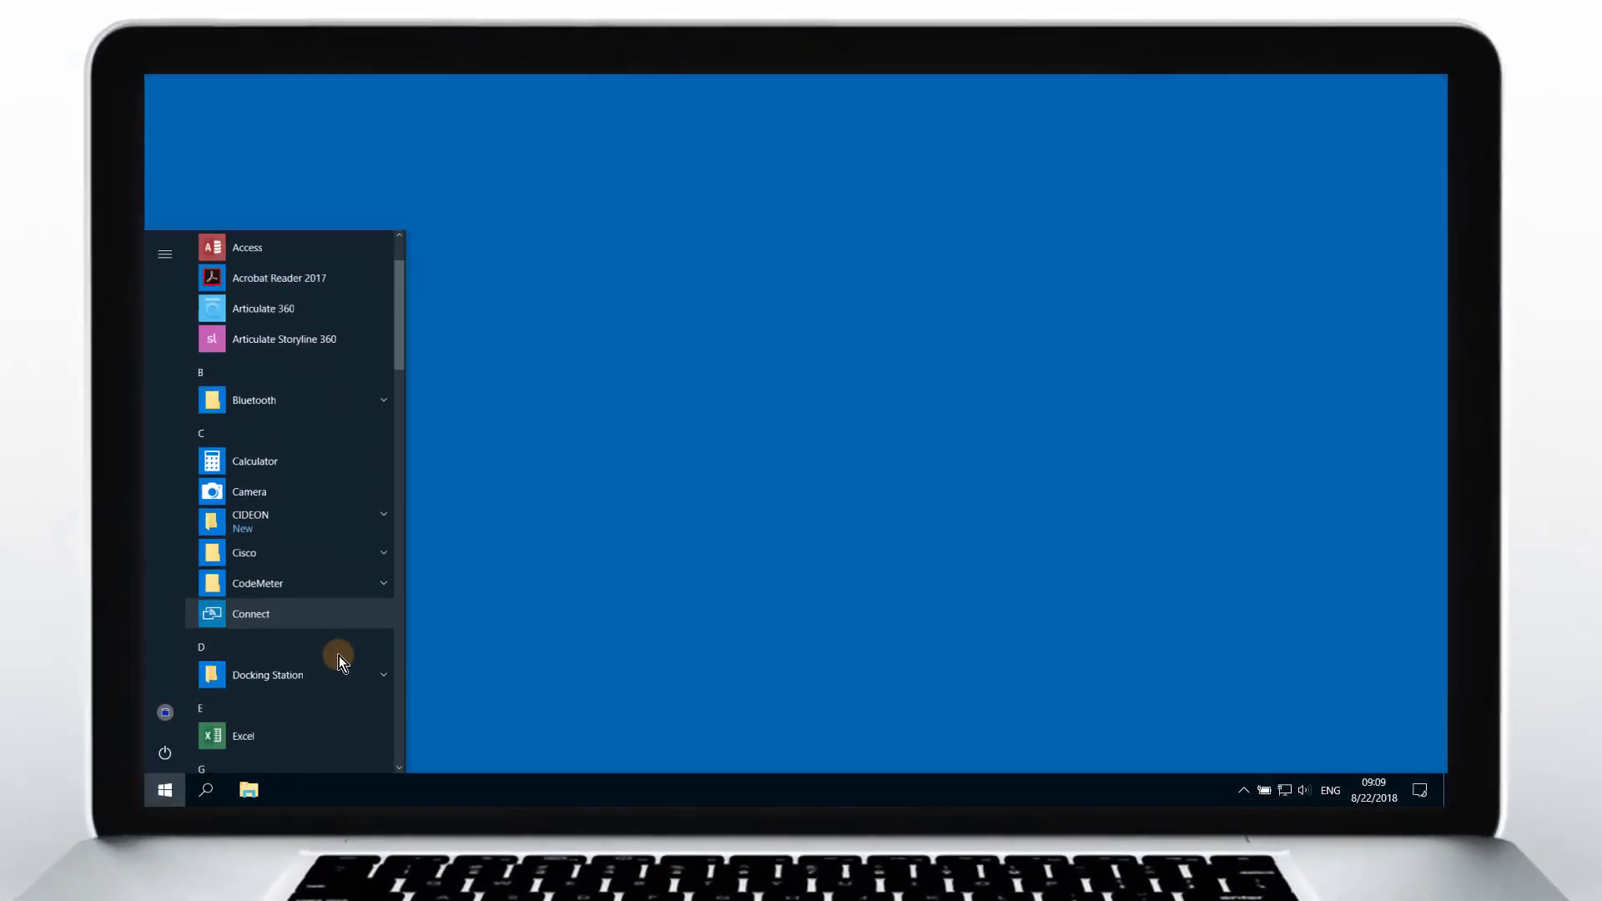
pyautogui.scroll(-15, 338, 655)
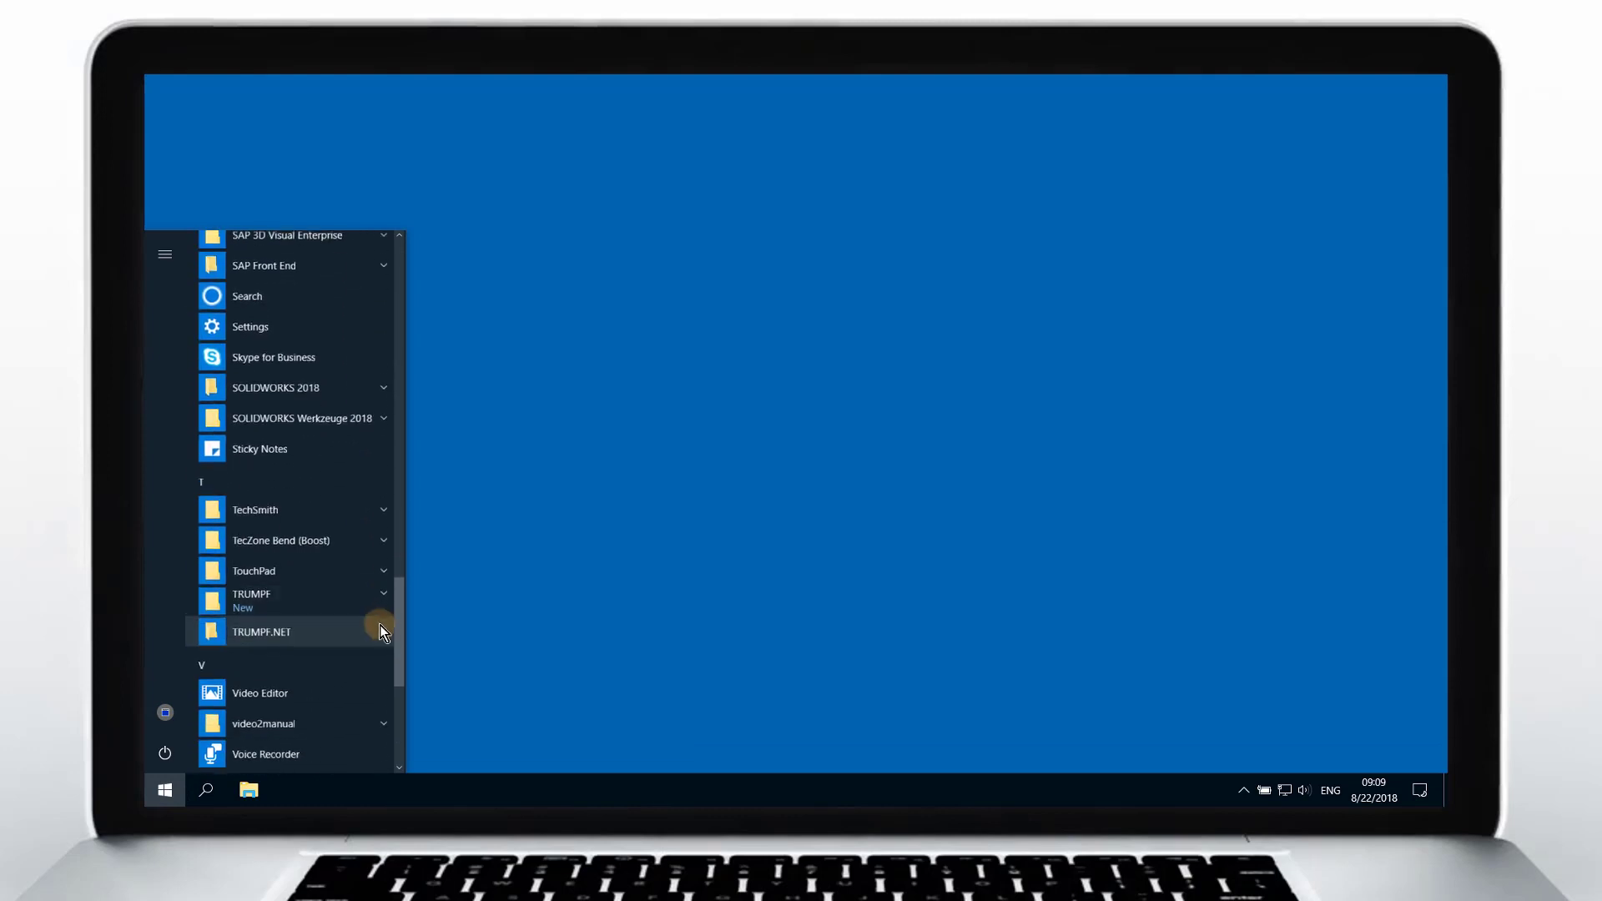
pyautogui.scroll(-3, 380, 626)
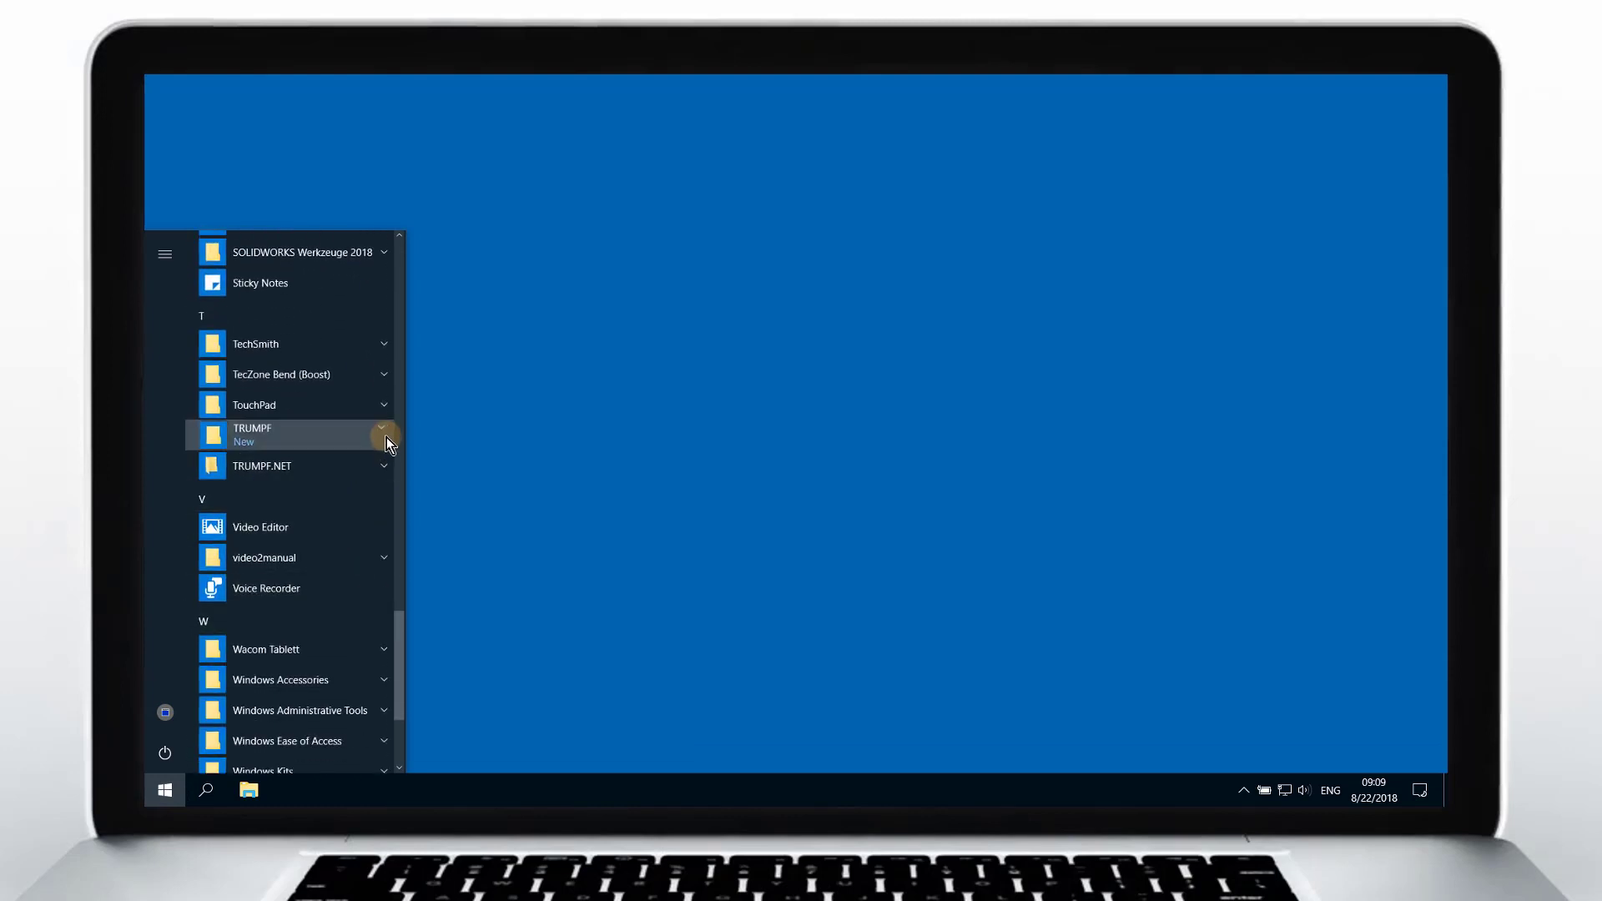
pyautogui.click(383, 466)
pyautogui.scroll(-3, 386, 493)
pyautogui.scroll(-3, 387, 484)
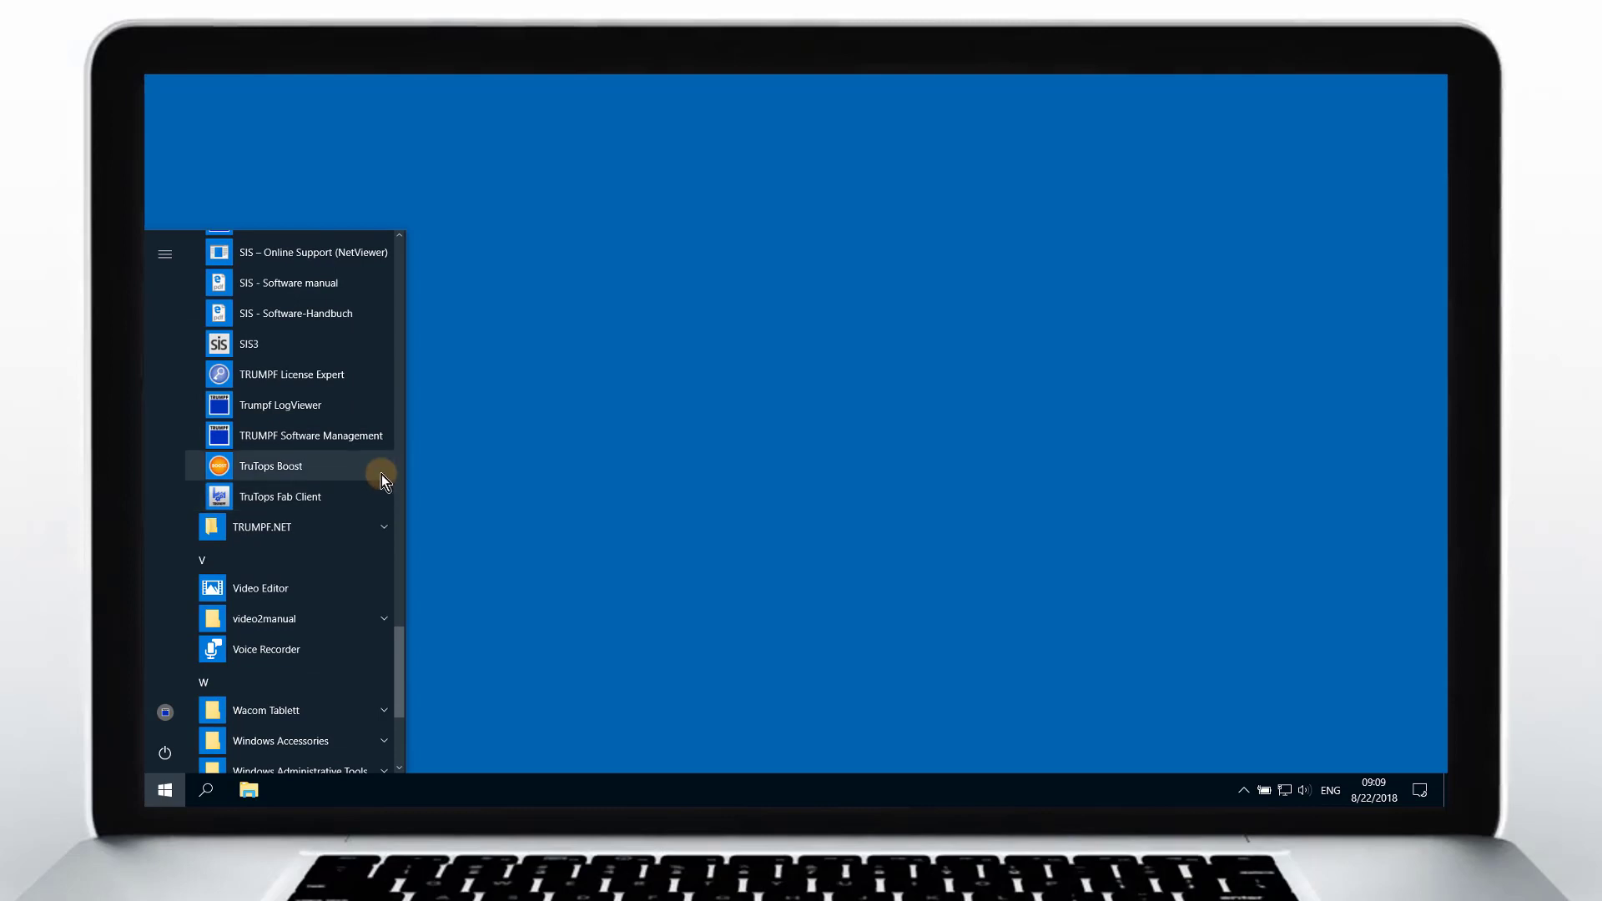
pyautogui.click(382, 473)
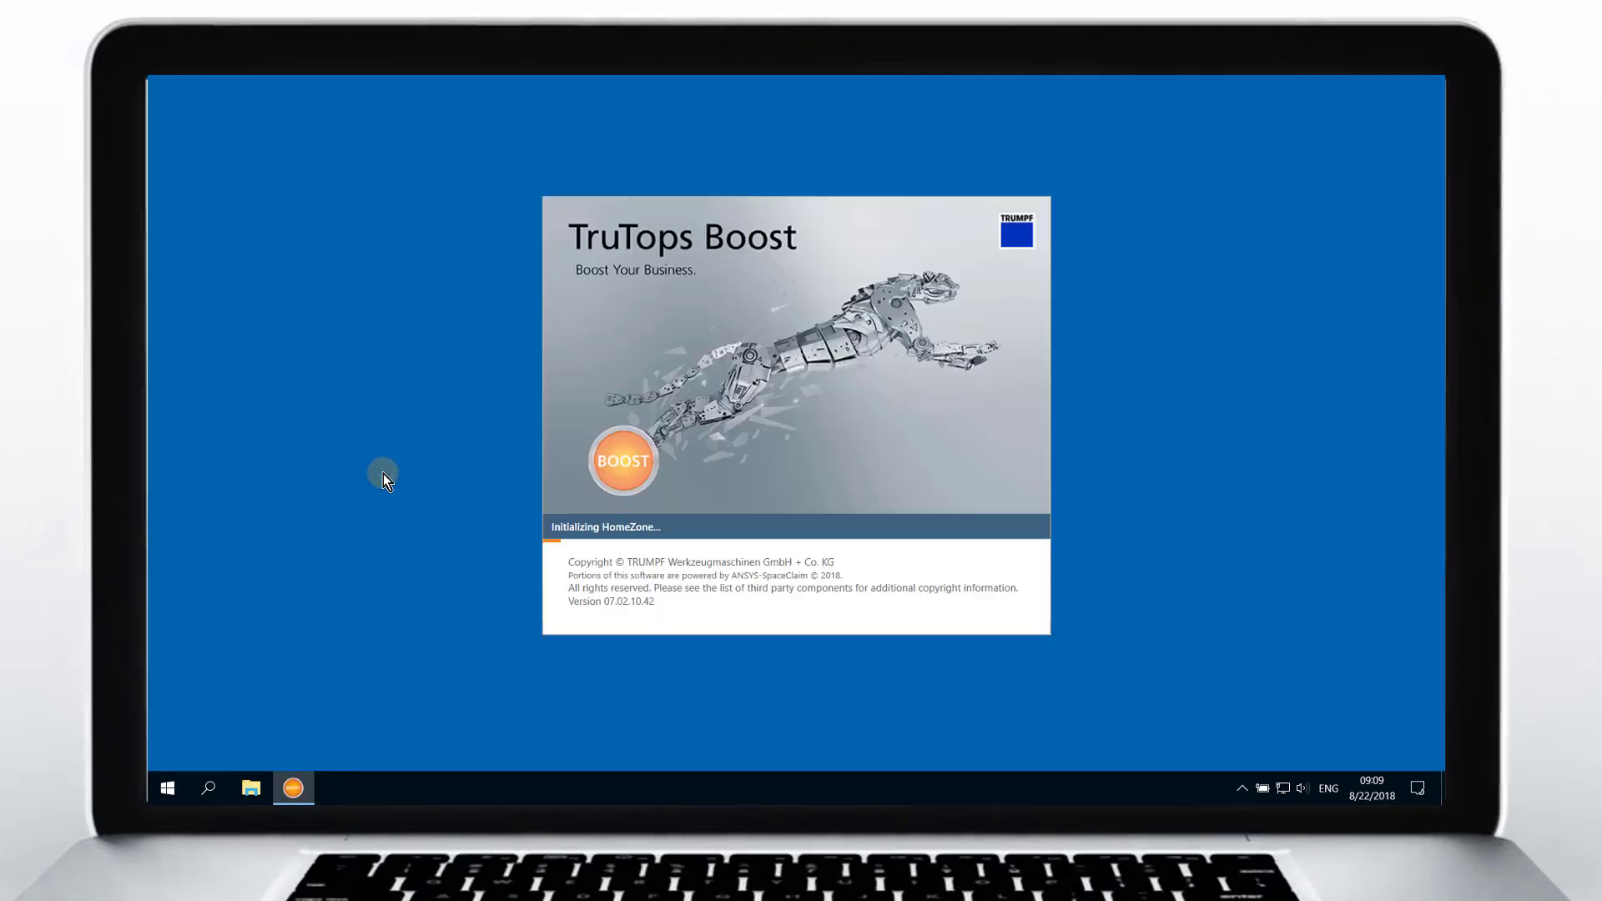